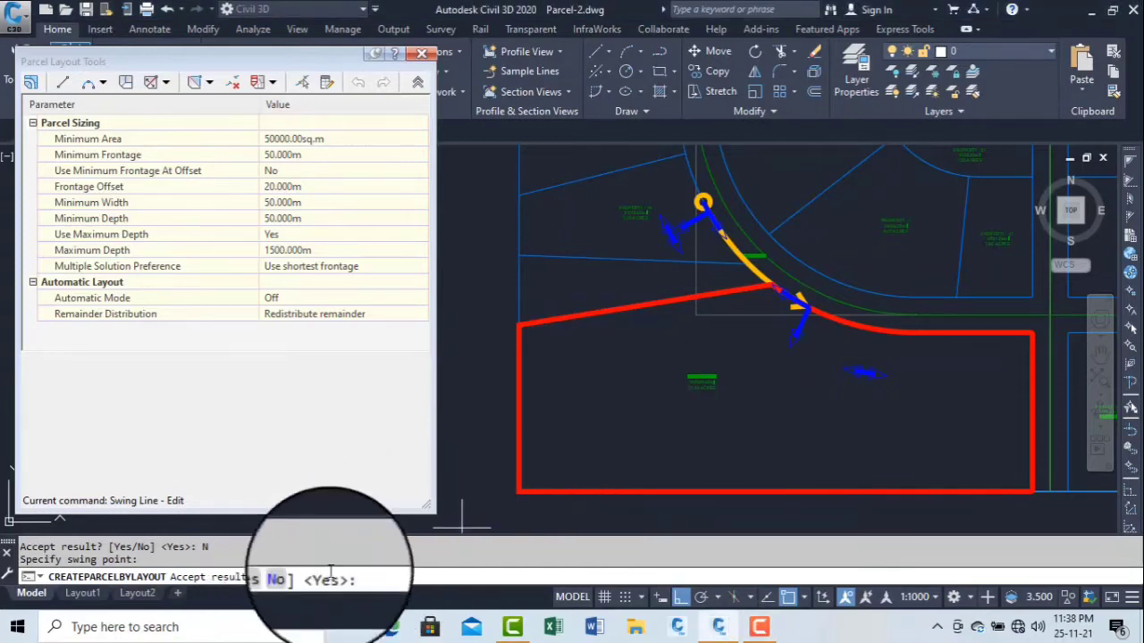
# Step: Reject the proposed swing-line solution for the southwest corner parcel and cancel the parcel layout command
pyautogui.click(293, 577)
pyautogui.press('Escape')
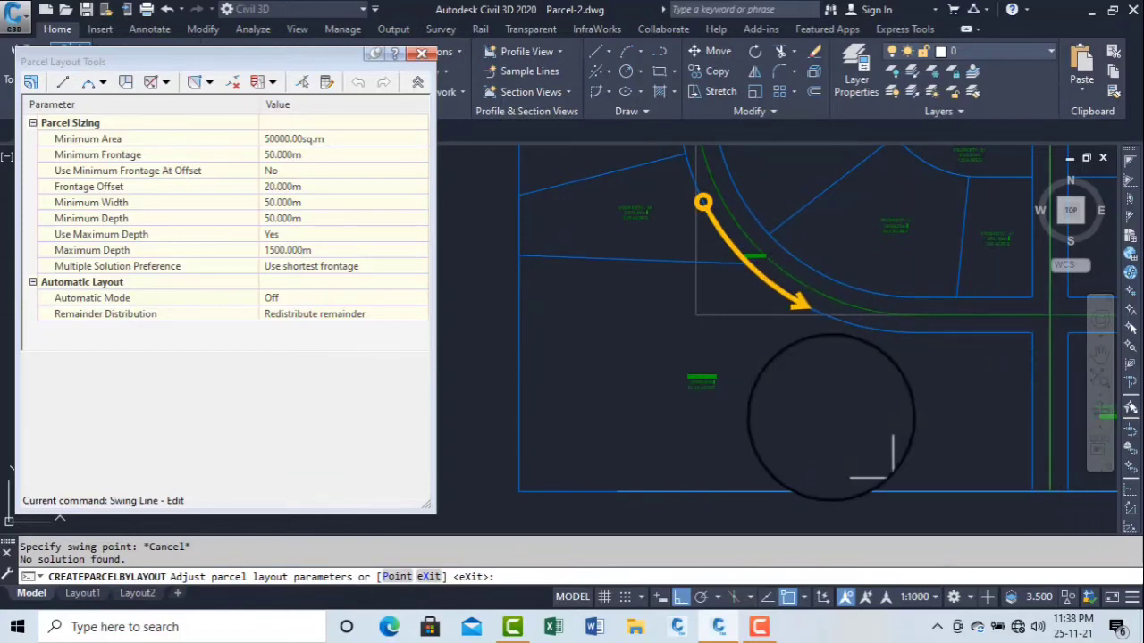
pyautogui.press('Escape')
pyautogui.press('Escape')
pyautogui.scroll(4, 657, 409)
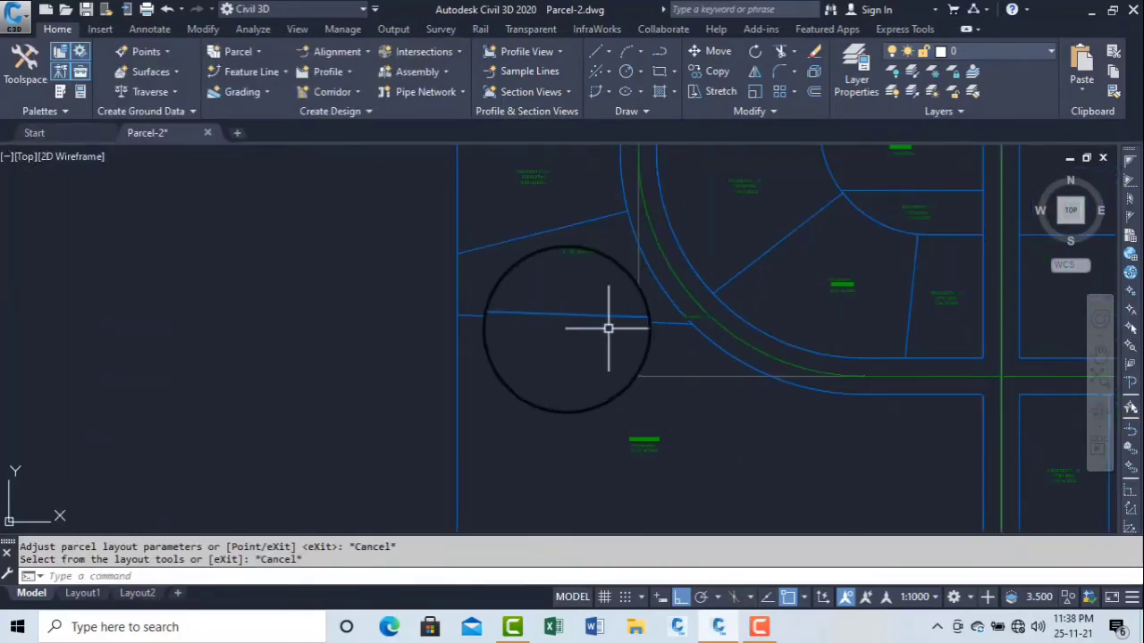
pyautogui.scroll(-3, 681, 323)
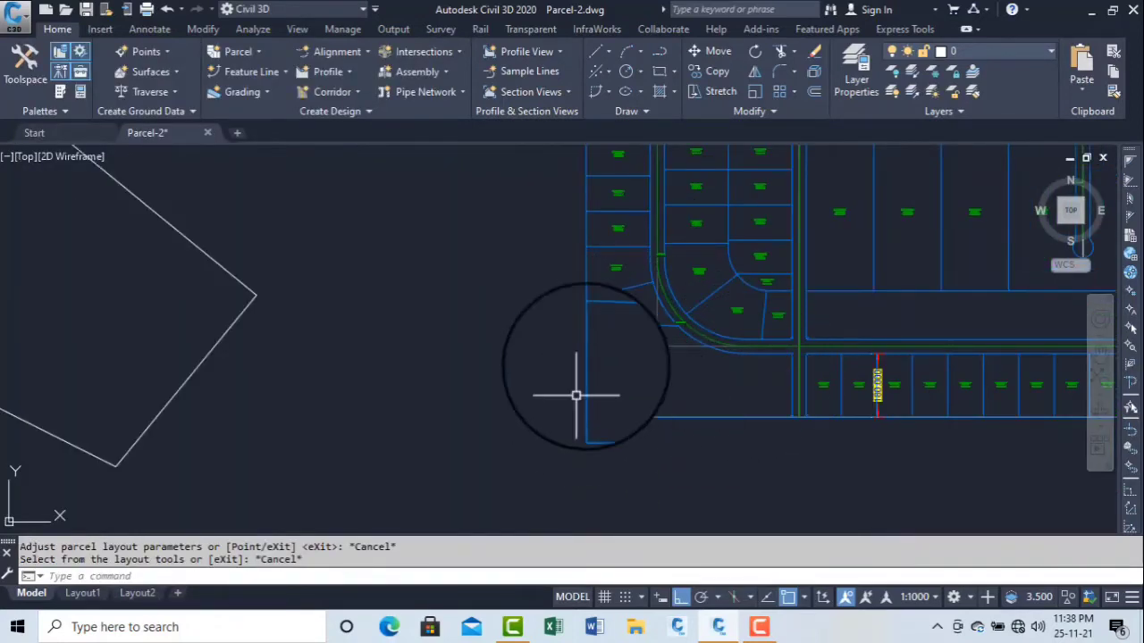
# Step: Start a Swing Line - Edit operation from the parcel creation tools, using the New City site
pyautogui.click(243, 57)
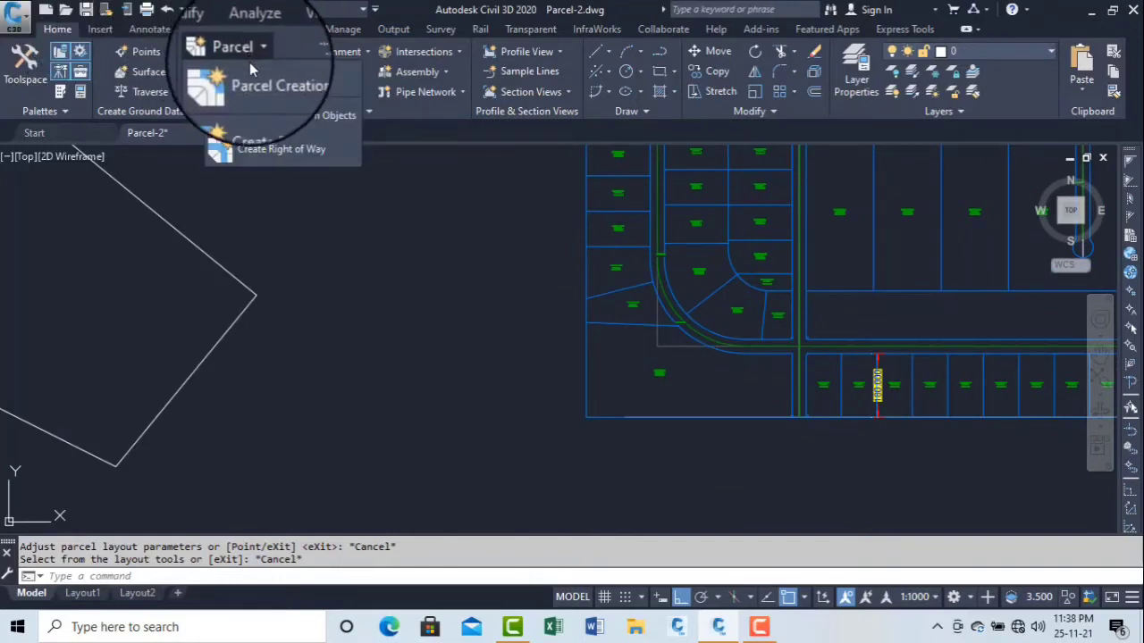
pyautogui.click(301, 77)
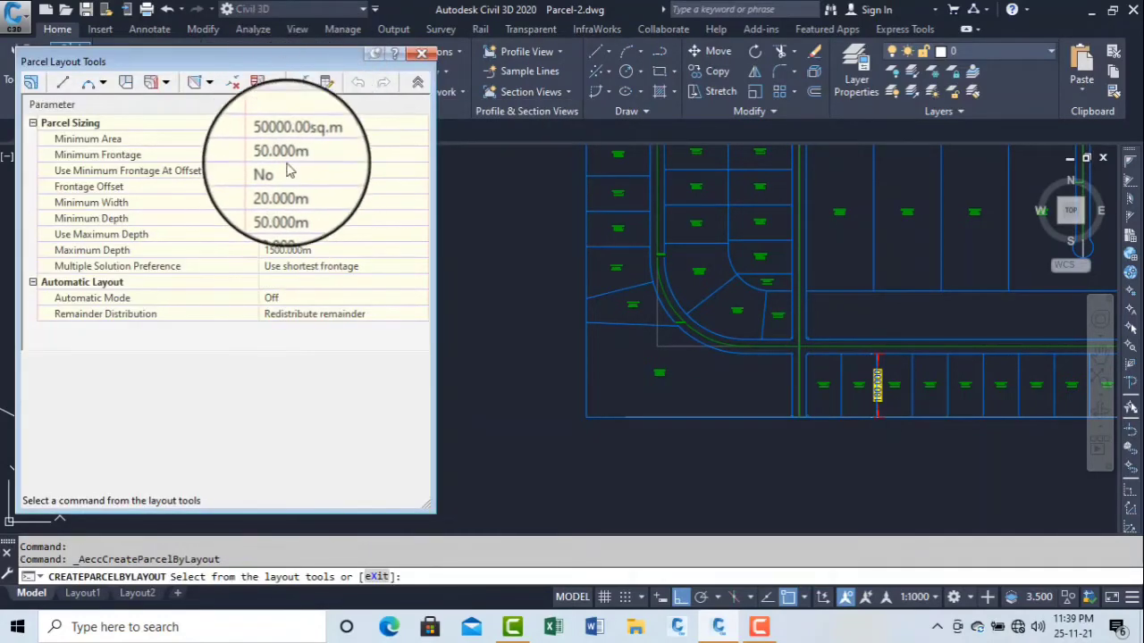
pyautogui.click(165, 81)
pyautogui.click(214, 154)
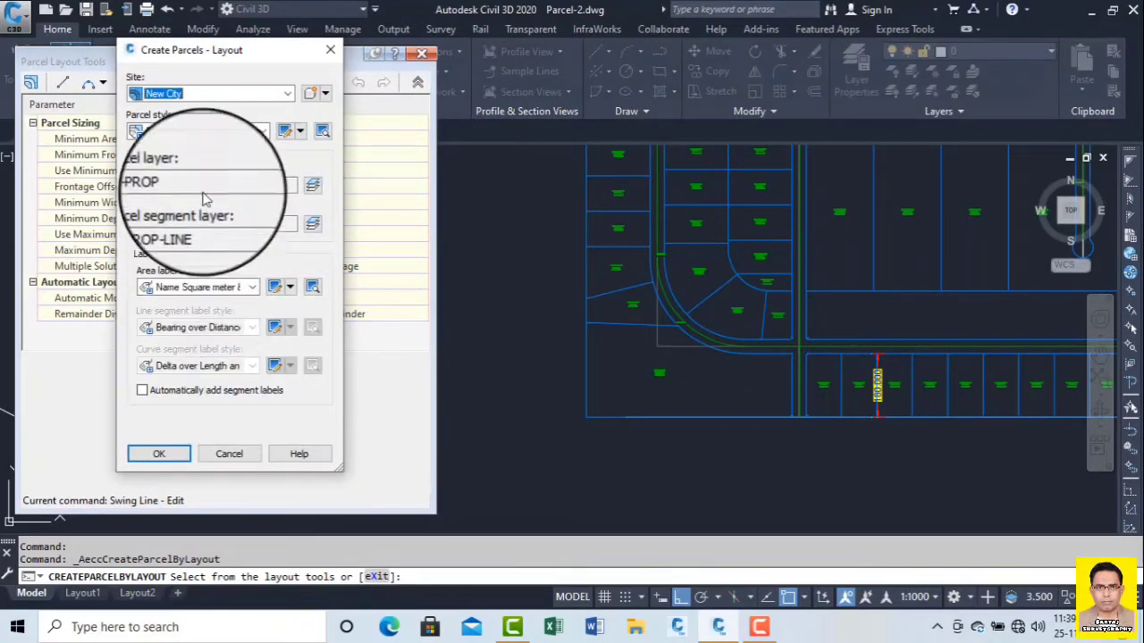
pyautogui.click(159, 454)
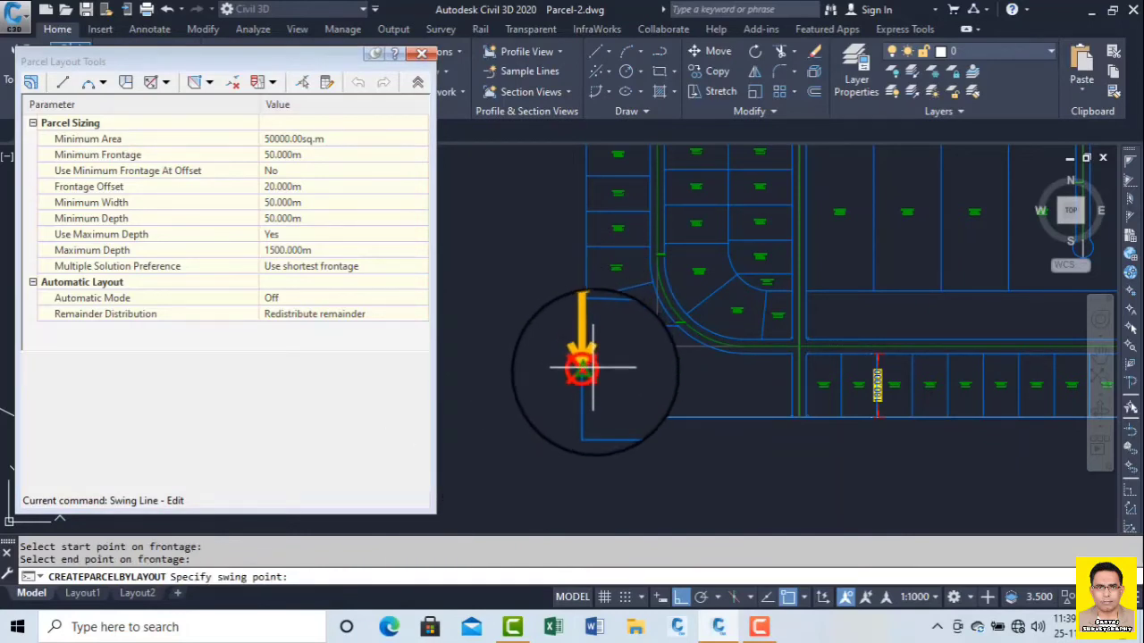
# Step: Set the swing point on the outer edge of the curved road, accept the adjusted lot line and exit parcel layout
pyautogui.scroll(3, 690, 335)
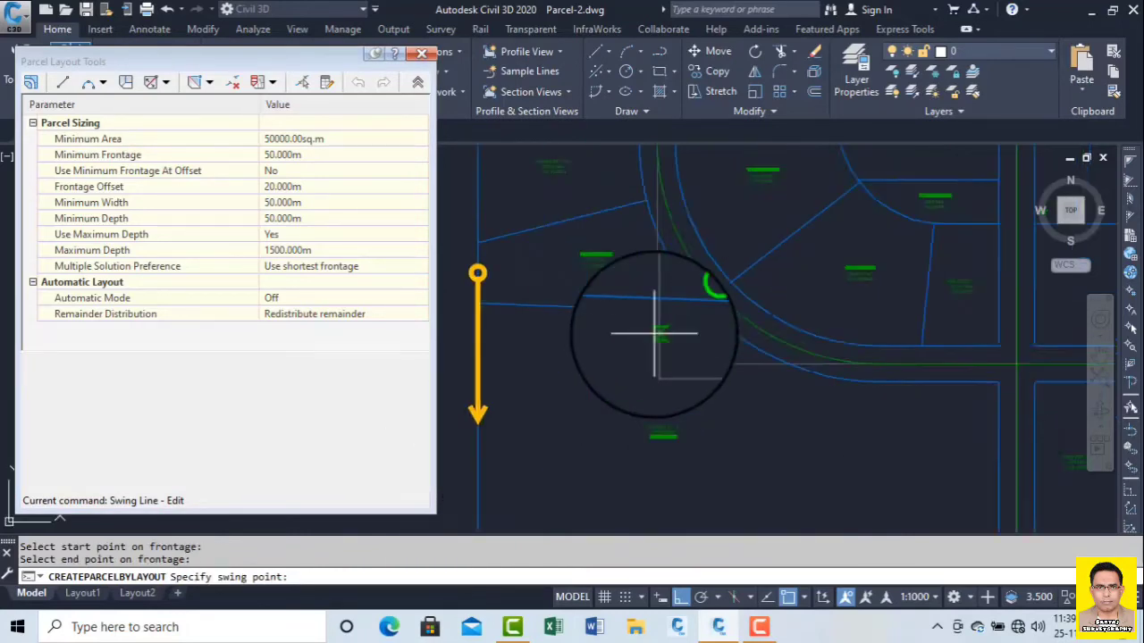
pyautogui.scroll(-3, 760, 327)
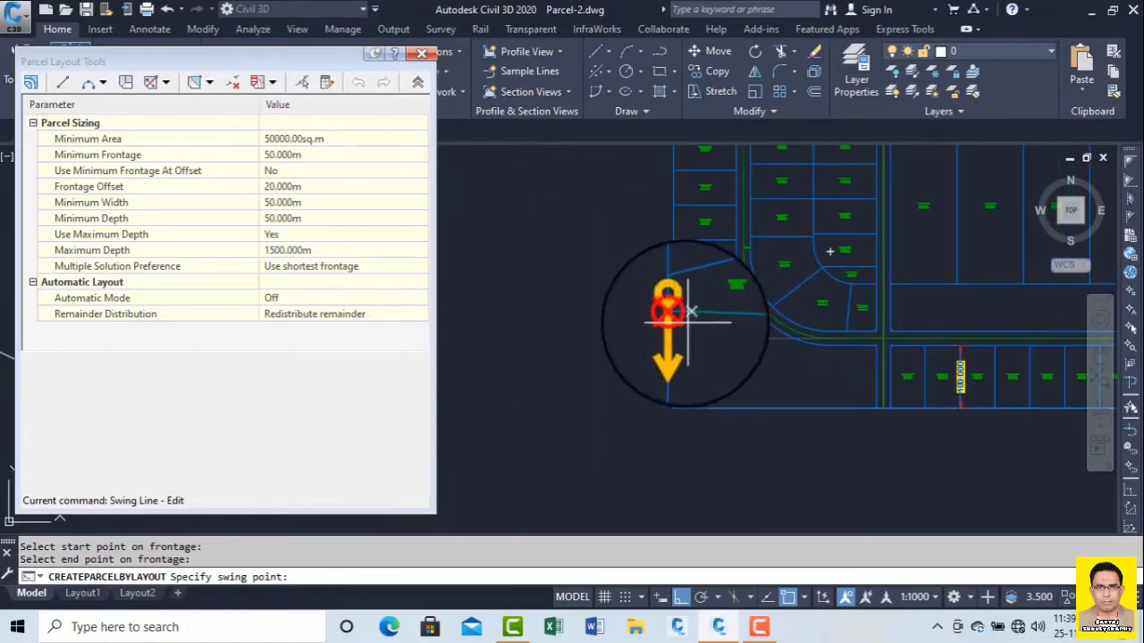
pyautogui.scroll(2, 773, 328)
pyautogui.scroll(1, 773, 329)
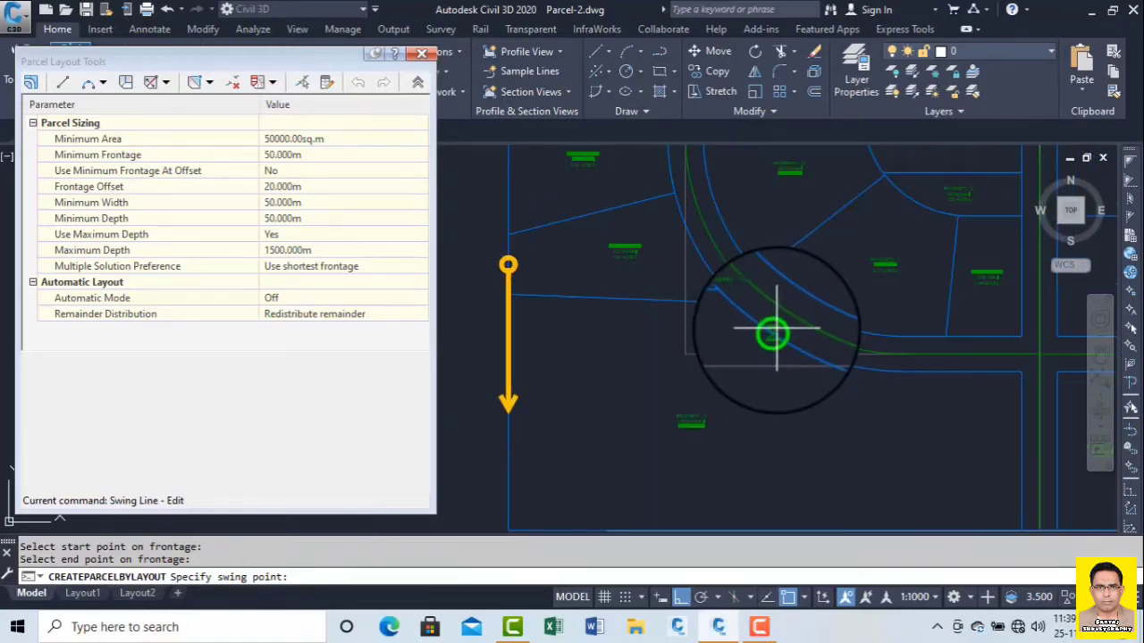
pyautogui.click(777, 333)
pyautogui.scroll(-2, 770, 349)
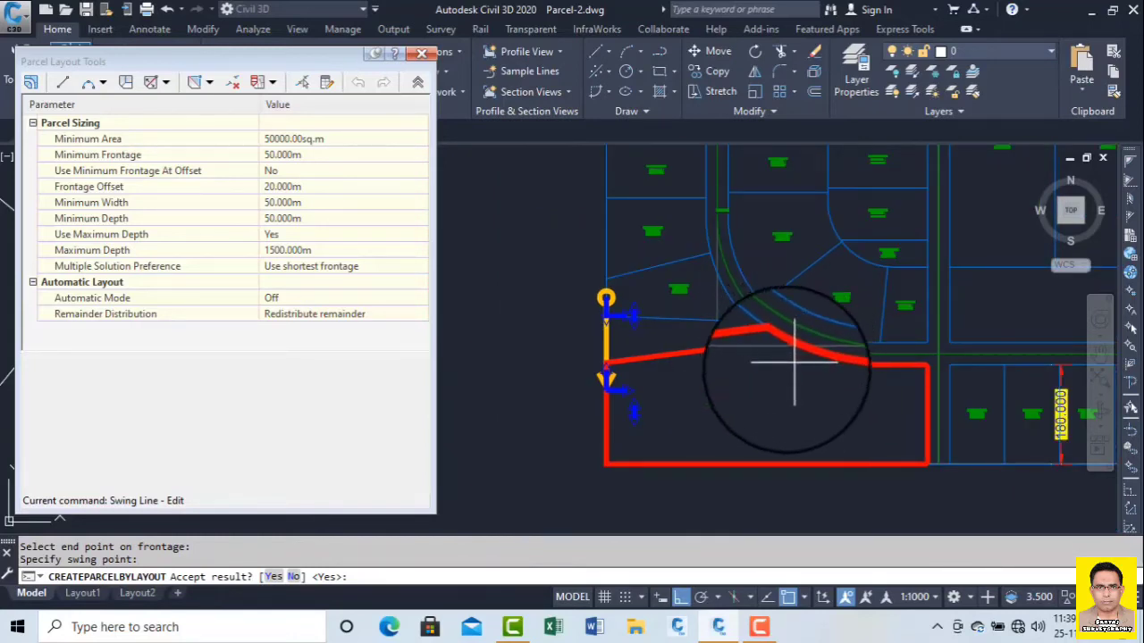
pyautogui.rightClick(632, 328)
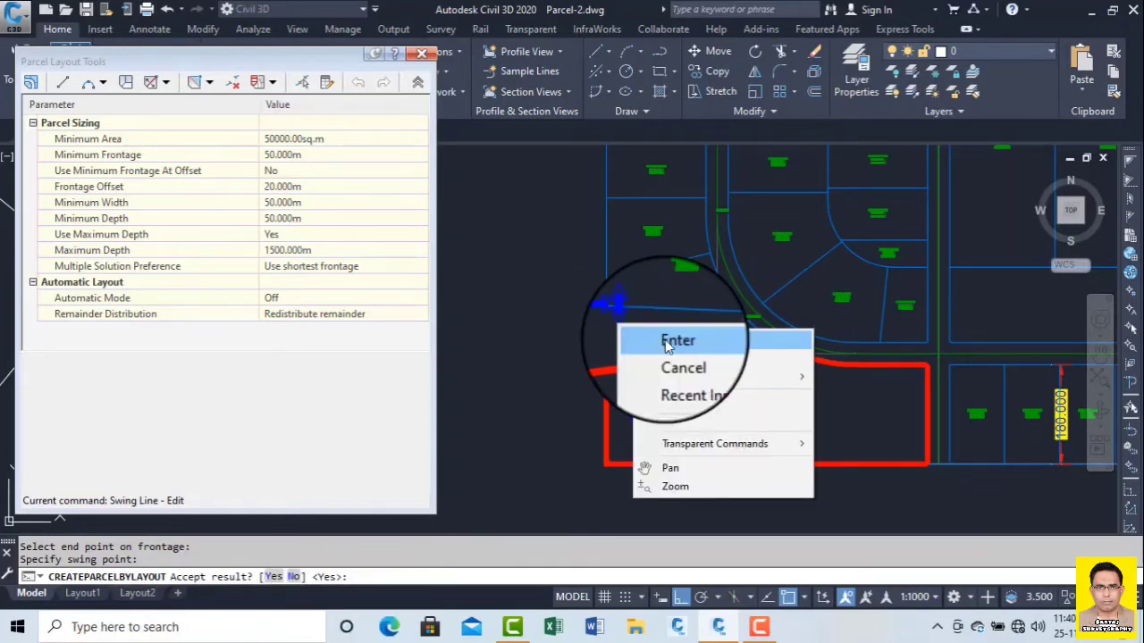
pyautogui.click(676, 341)
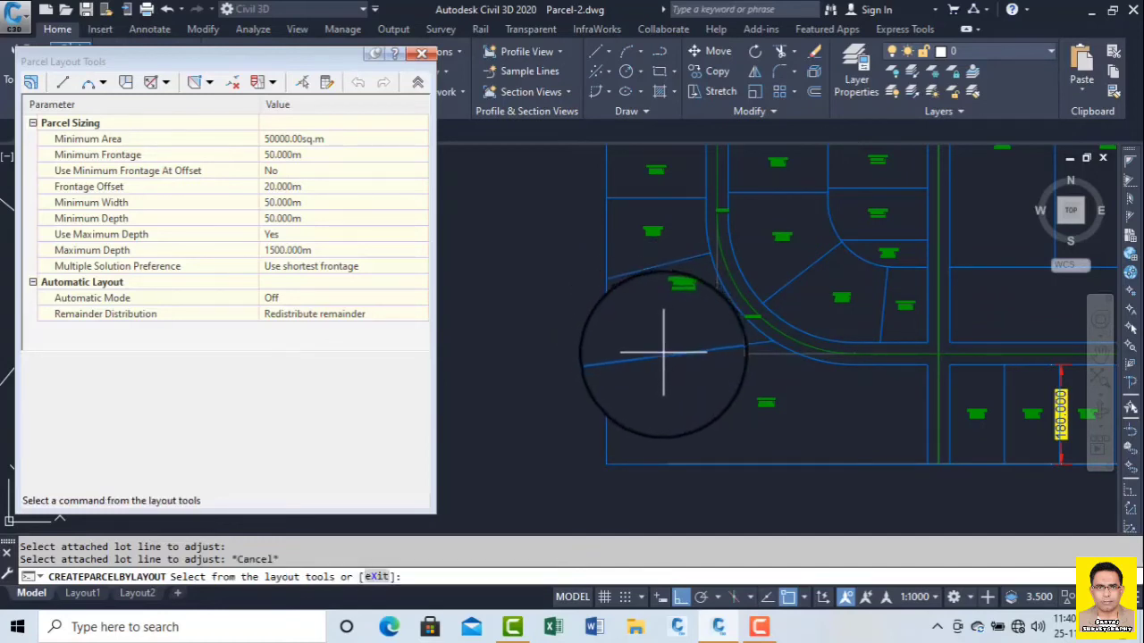
pyautogui.rightClick(649, 329)
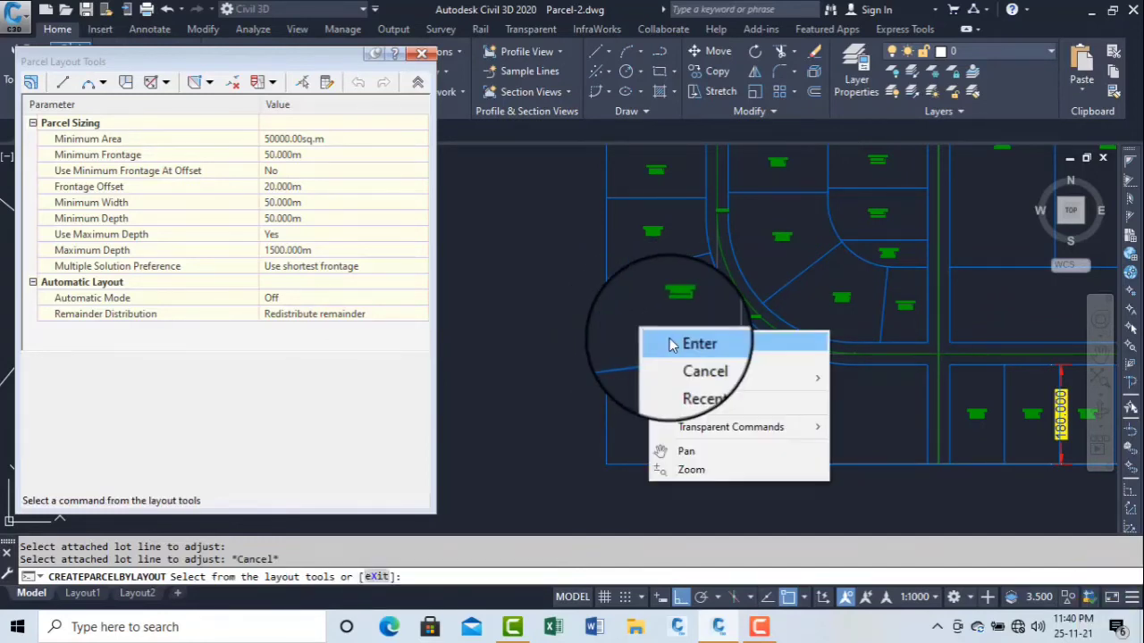
pyautogui.click(672, 344)
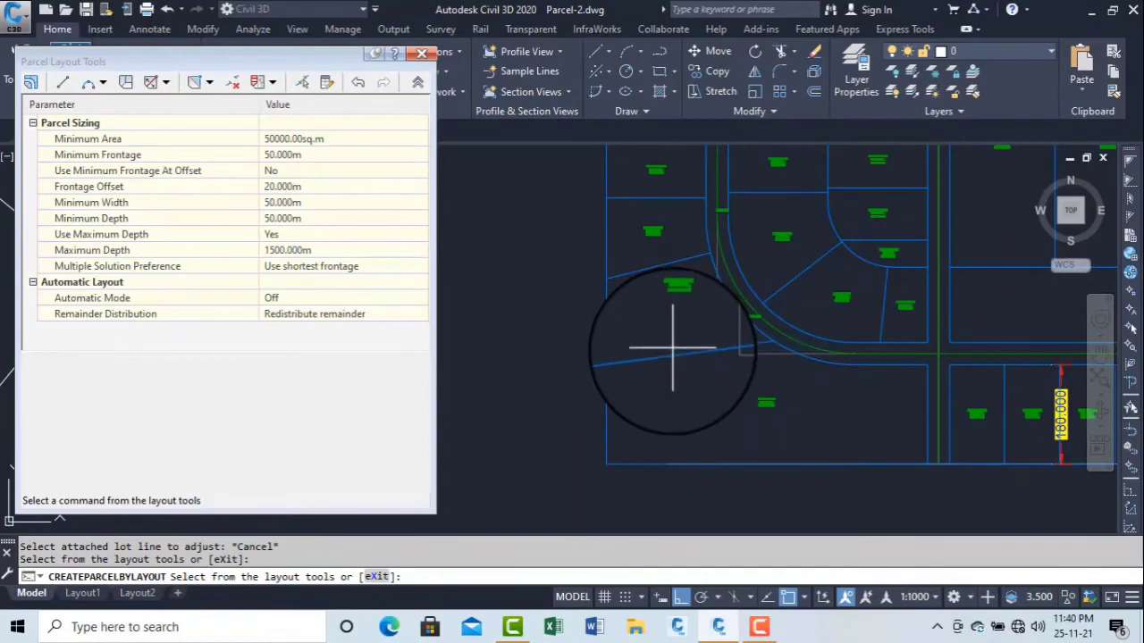
pyautogui.click(377, 577)
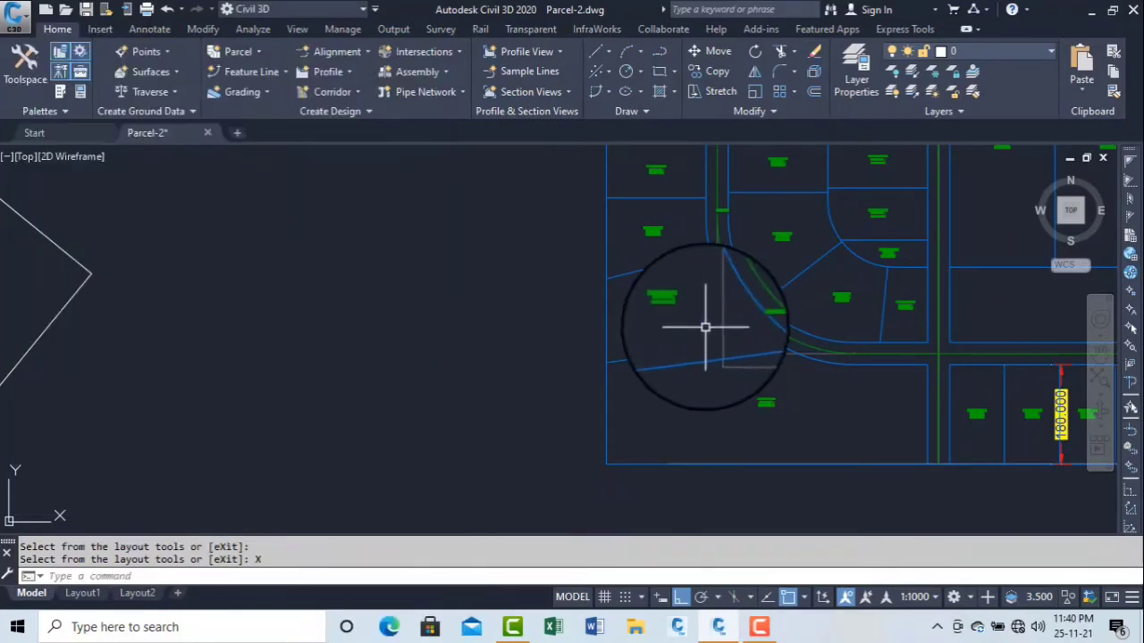
pyautogui.click(682, 353)
pyautogui.scroll(2, 774, 338)
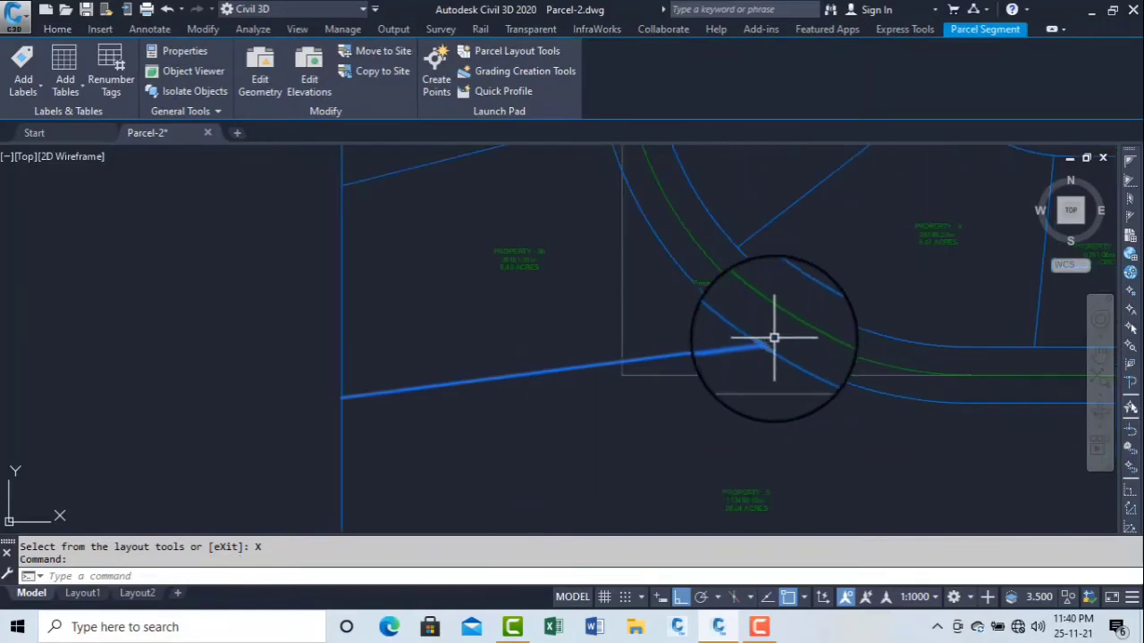
pyautogui.scroll(3, 774, 346)
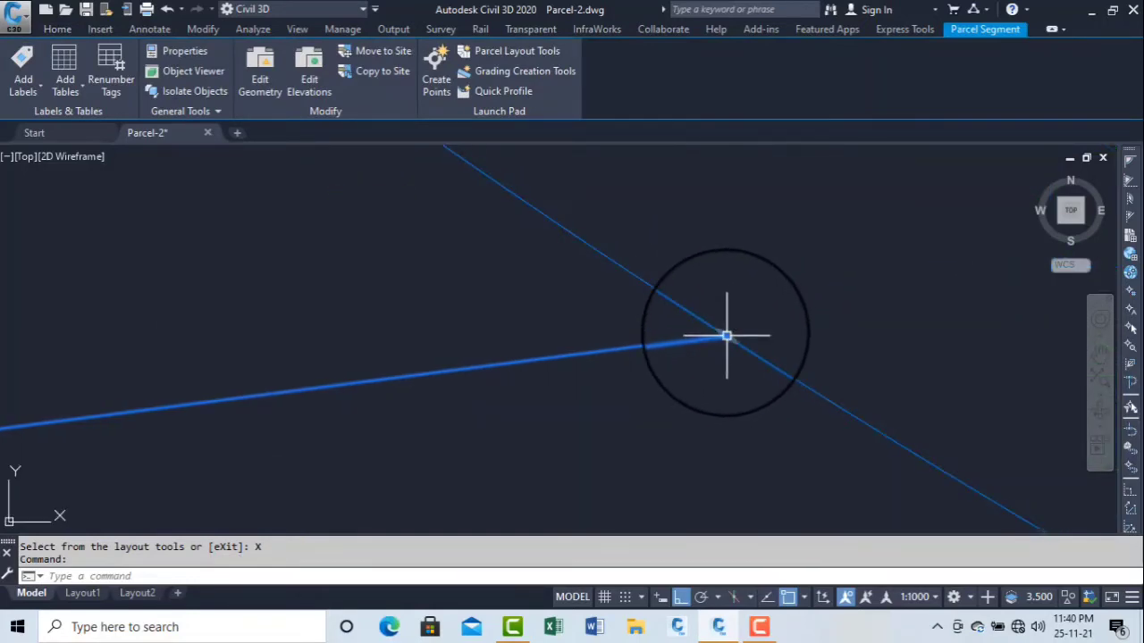
pyautogui.click(727, 336)
pyautogui.scroll(-2, 735, 336)
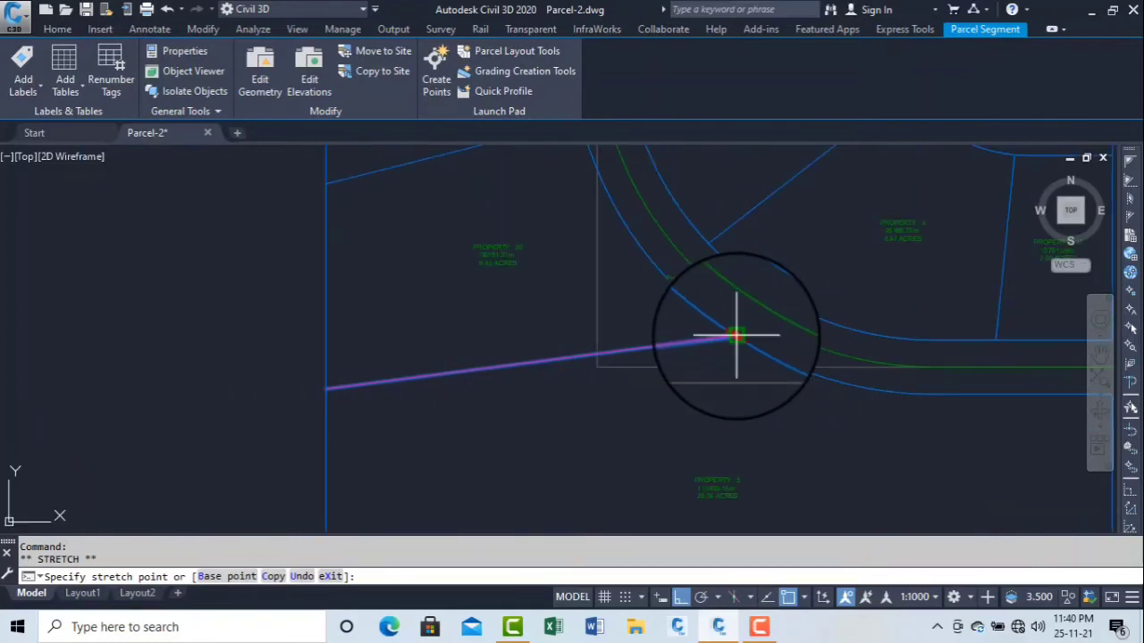
pyautogui.press('Escape')
pyautogui.press('Escape')
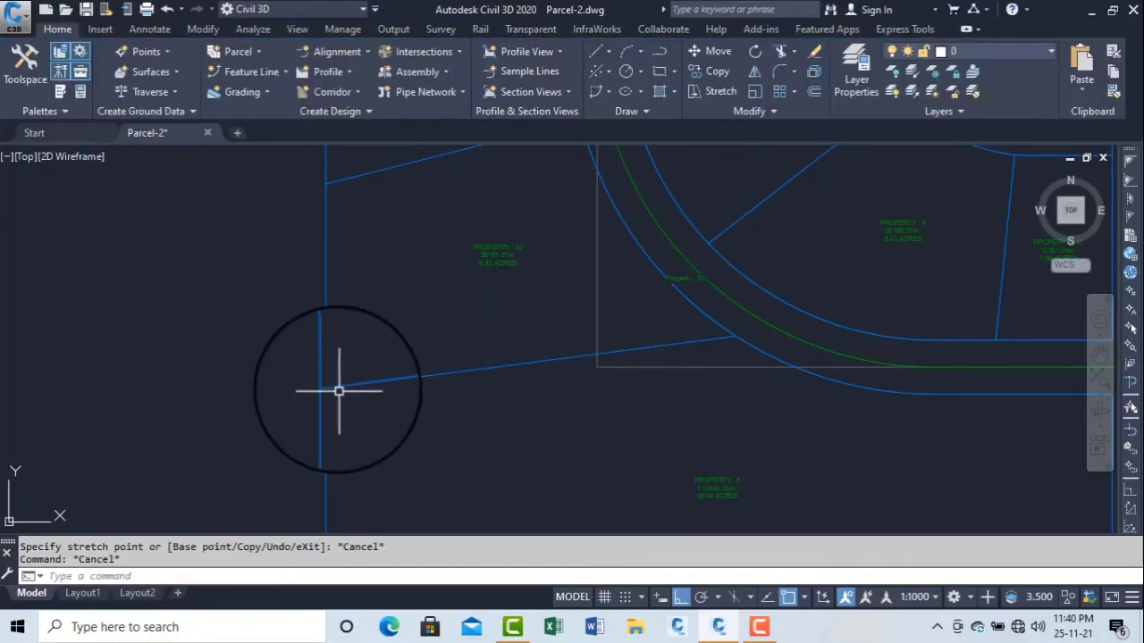
pyautogui.scroll(3, 323, 393)
pyautogui.scroll(3, 322, 407)
pyautogui.scroll(-8, 320, 415)
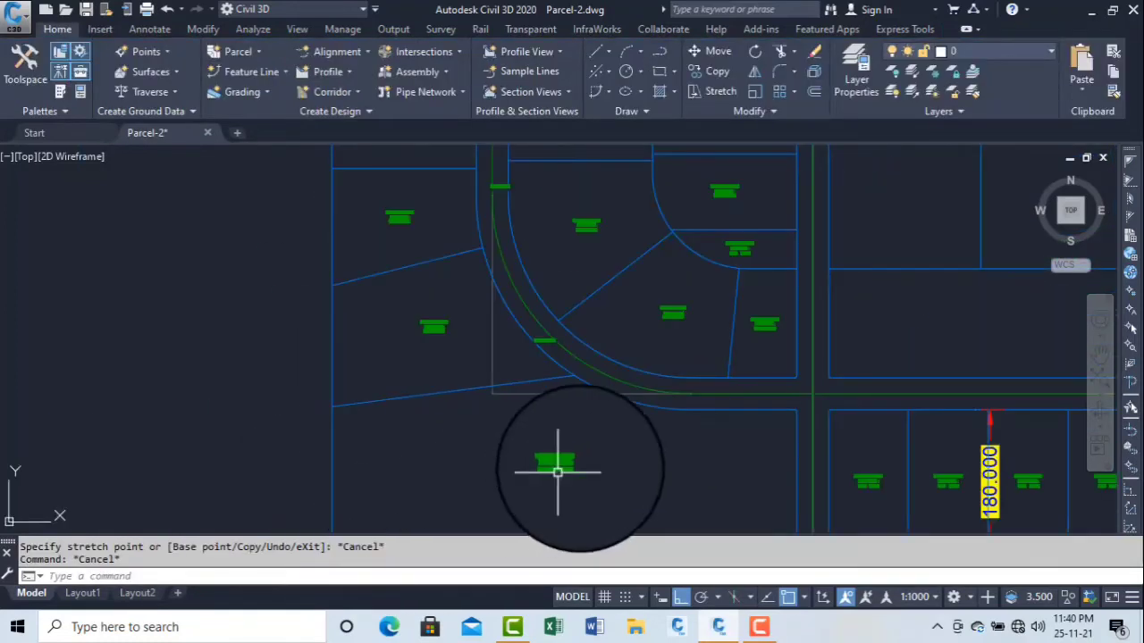
# Step: Stretch the swung lot line's road-side end northwest along the curved road edge, and move it back southeast along the same curve
pyautogui.scroll(7, 575, 386)
pyautogui.click(482, 306)
pyautogui.click(401, 210)
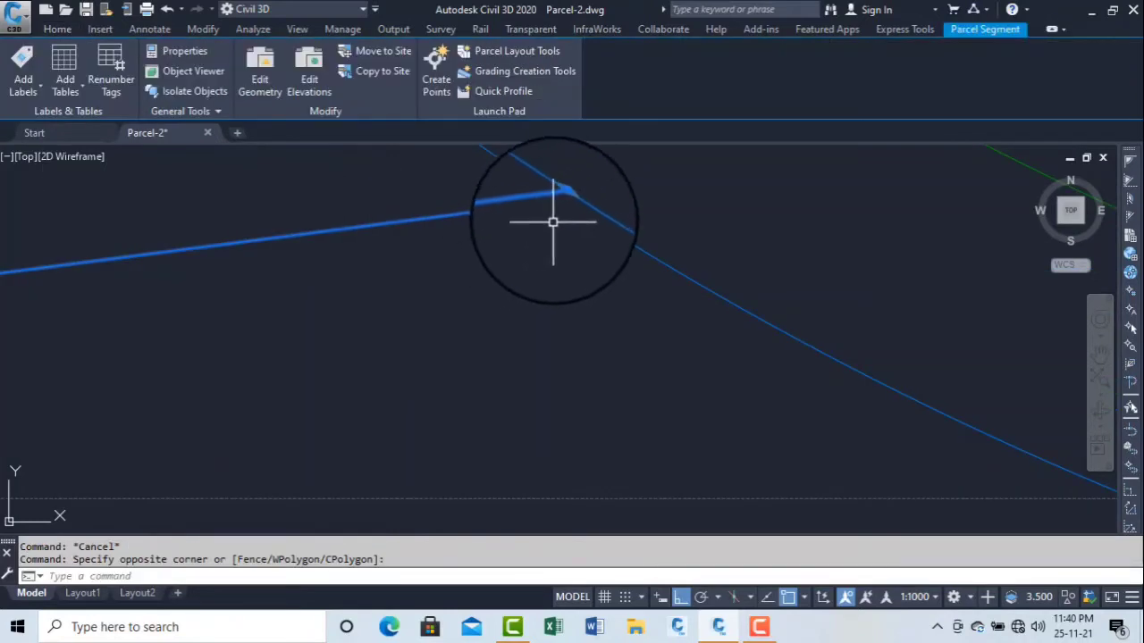
pyautogui.scroll(5, 555, 223)
pyautogui.moveTo(559, 204); pyautogui.dragTo(556, 364, button='middle')
pyautogui.scroll(-5, 617, 295)
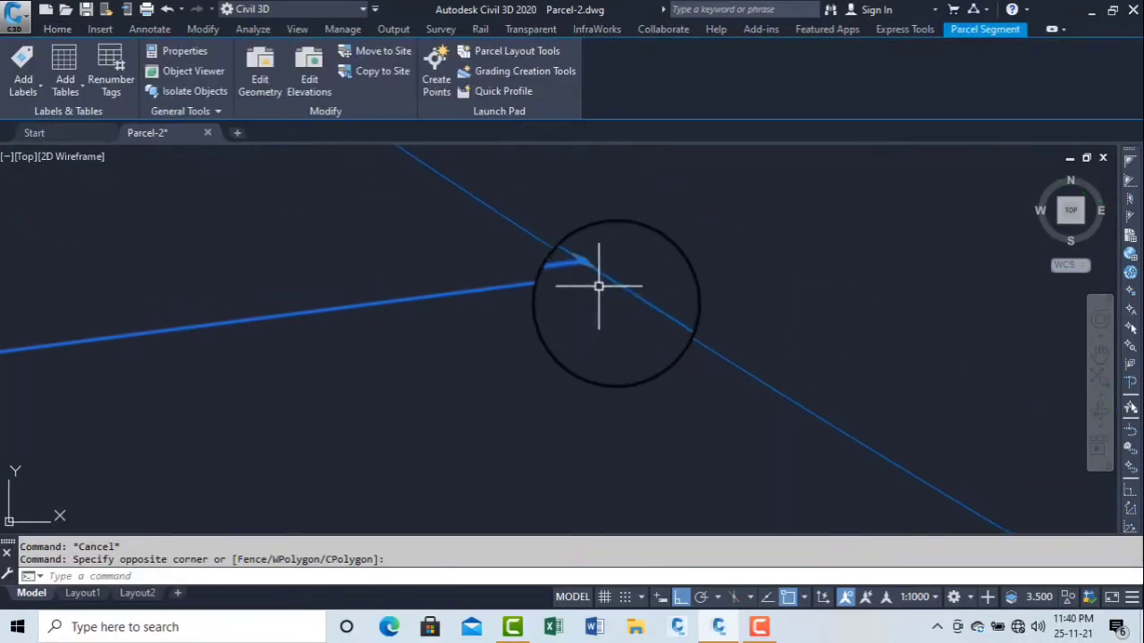
pyautogui.scroll(-2, 644, 309)
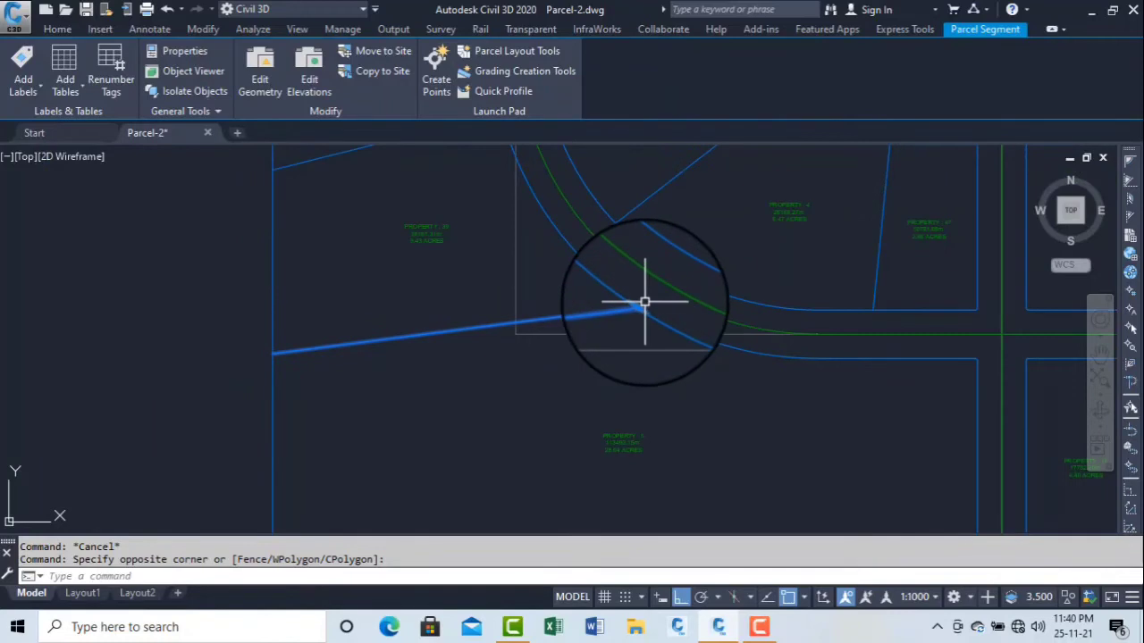
pyautogui.click(639, 308)
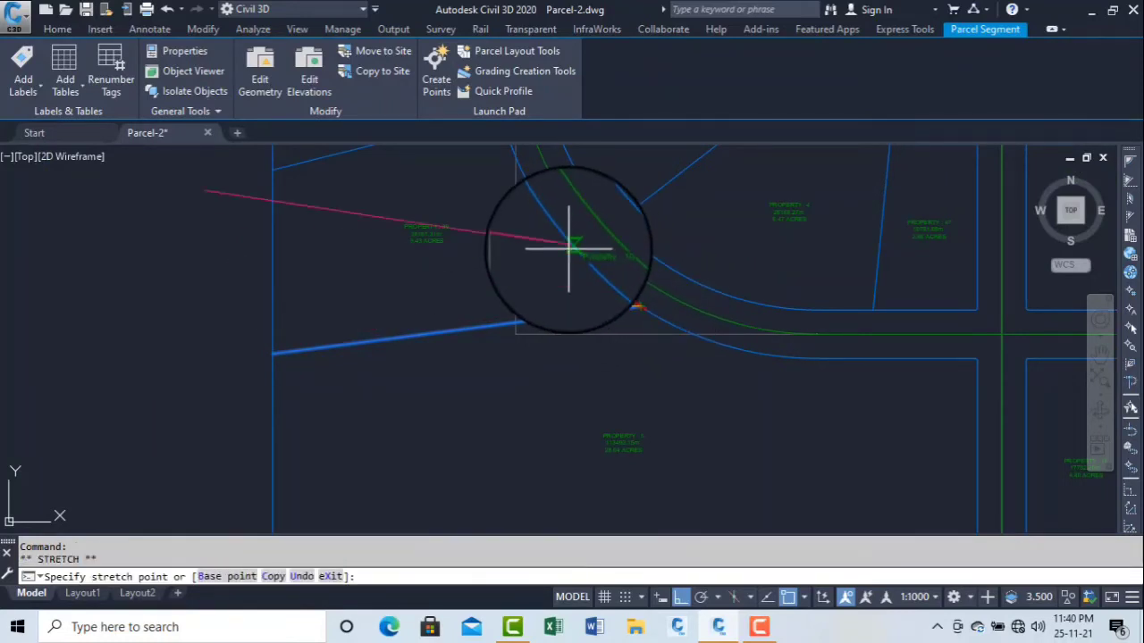
pyautogui.click(599, 276)
pyautogui.scroll(-6, 524, 312)
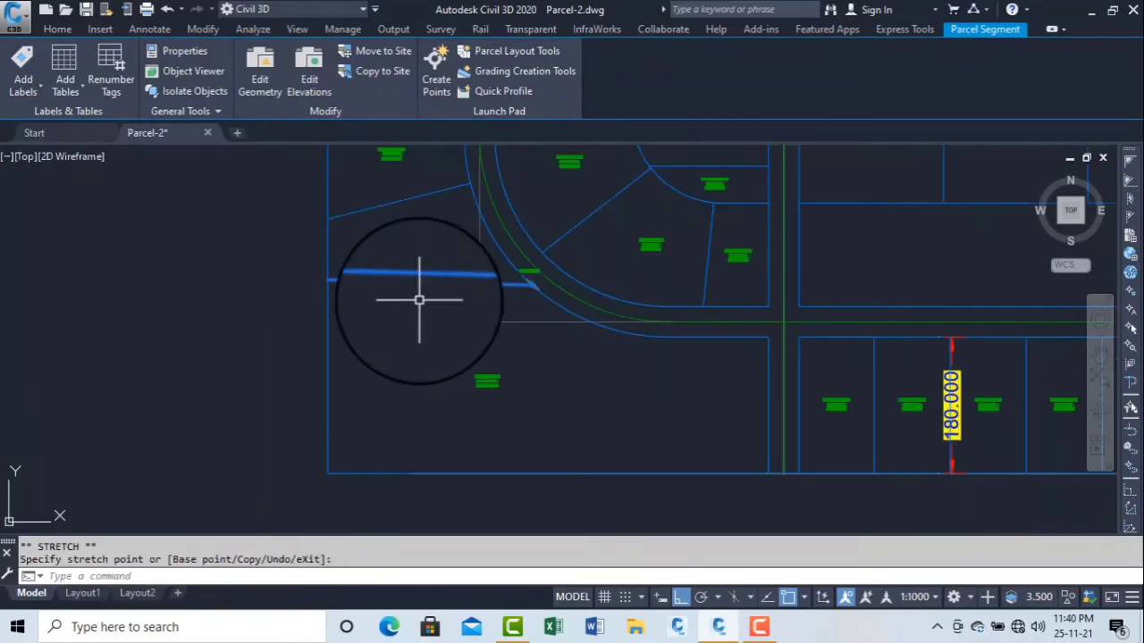
pyautogui.click(363, 286)
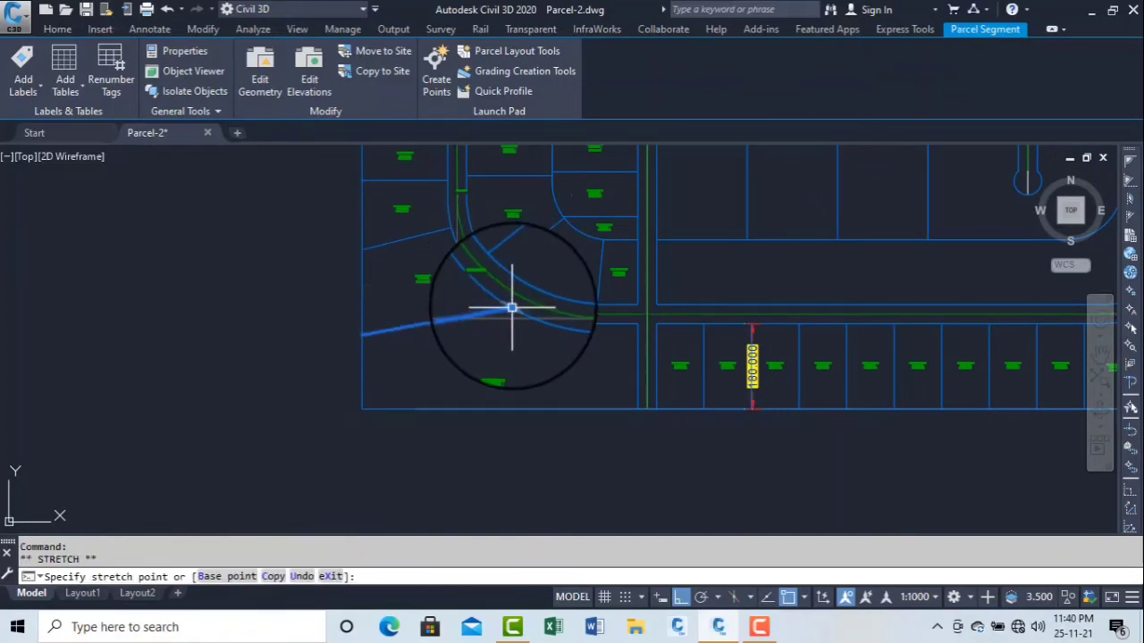
pyautogui.click(512, 308)
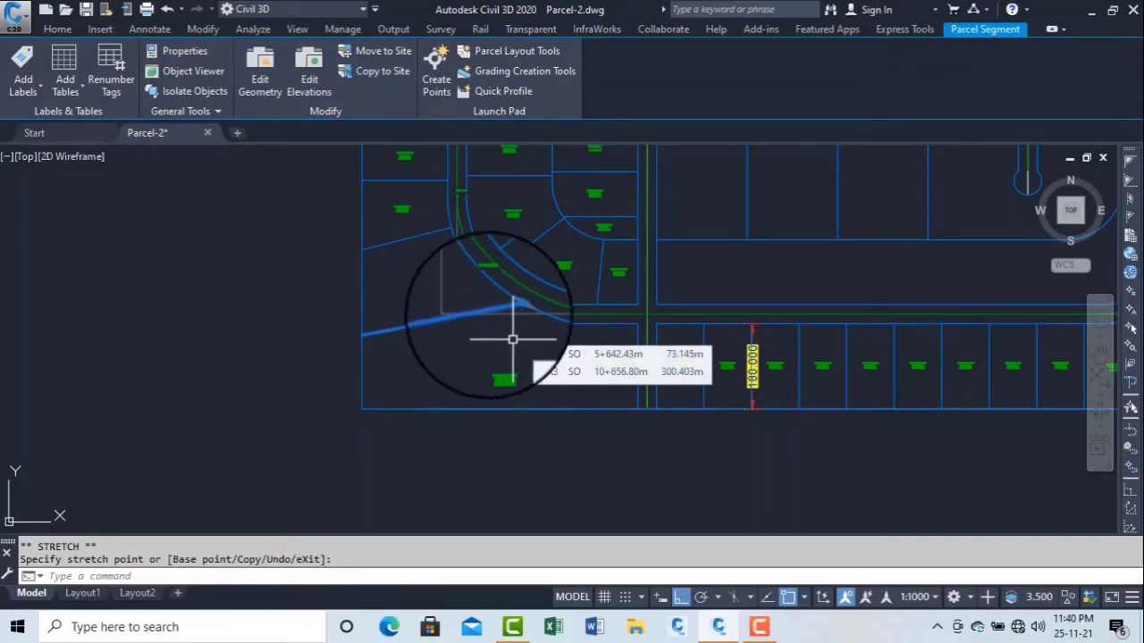
# Step: Try to create a lot line with Free Form Create from an attachment point on the southwest parcel's southern boundary
pyautogui.click(57, 28)
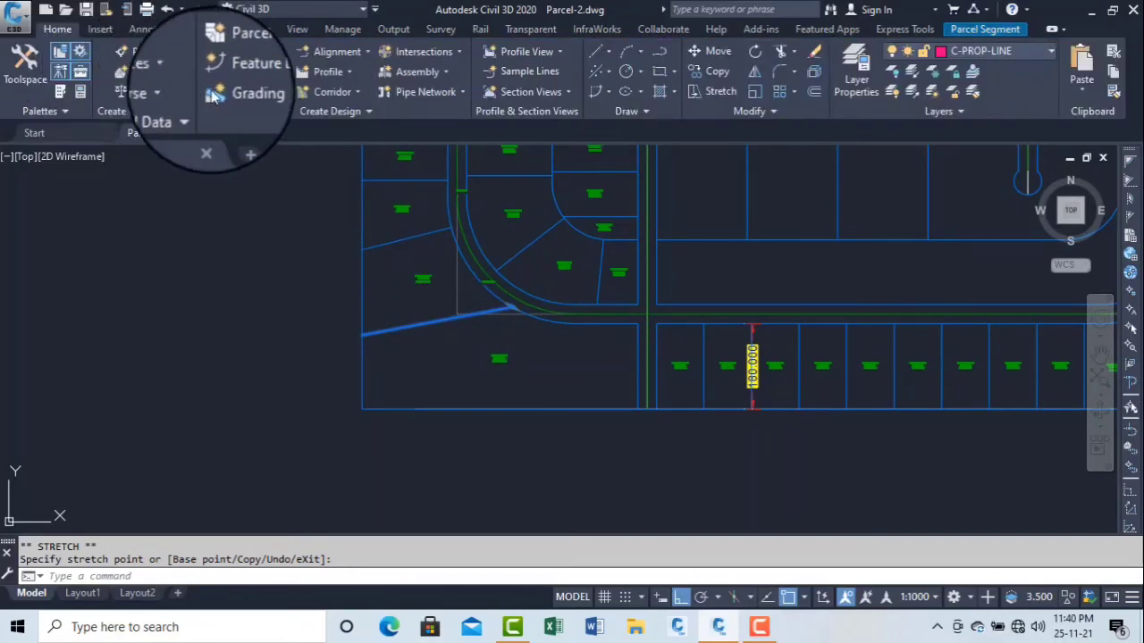
pyautogui.click(243, 51)
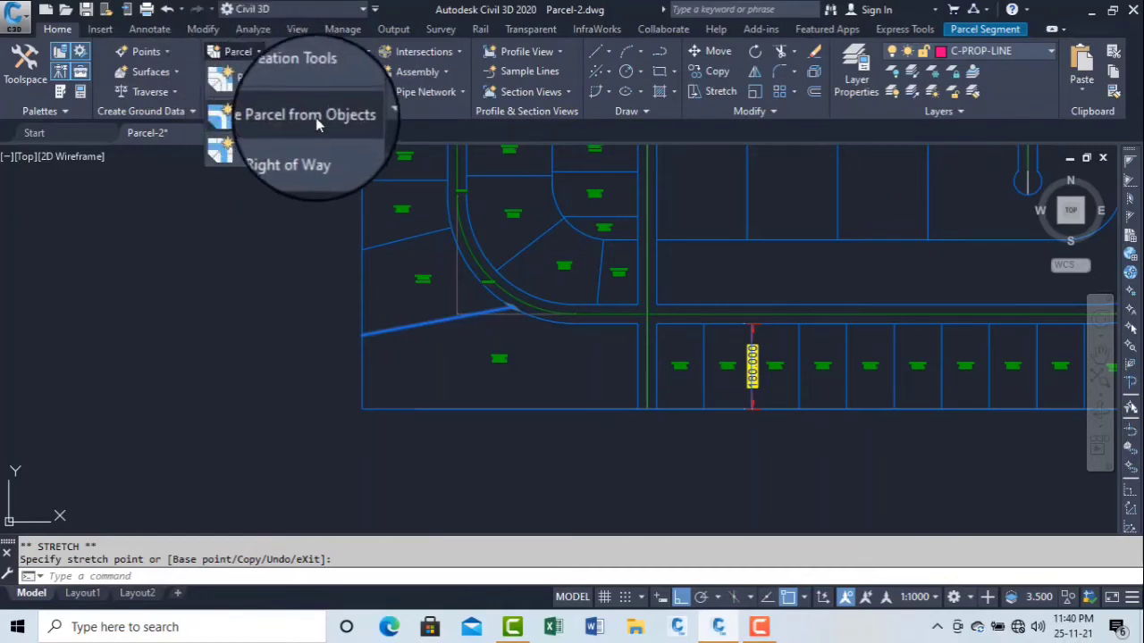
pyautogui.click(312, 81)
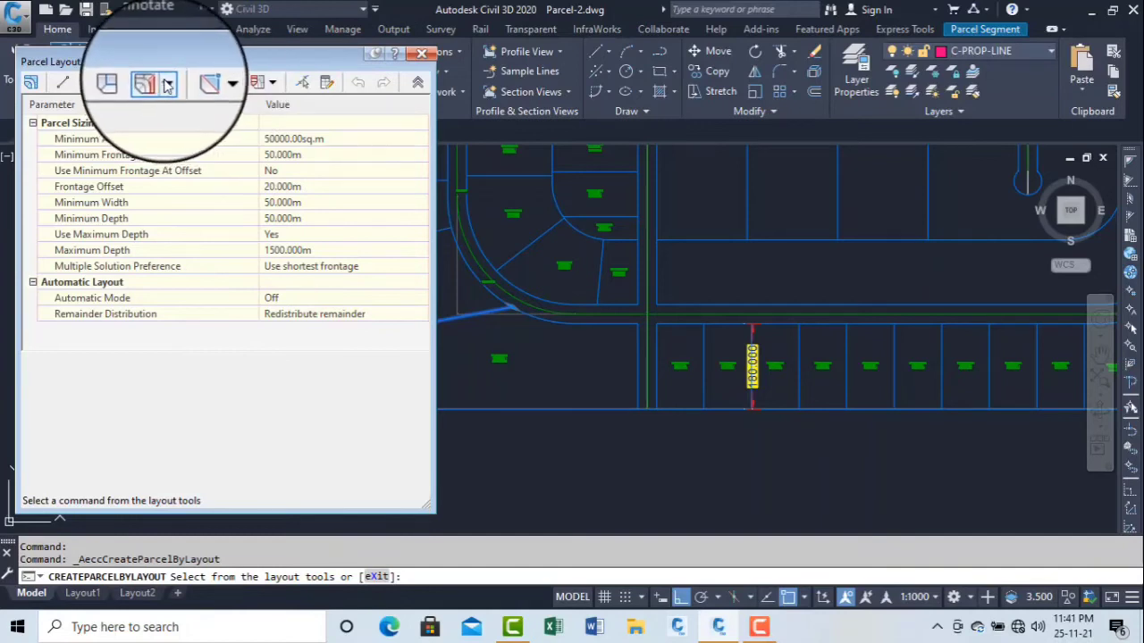
pyautogui.click(207, 84)
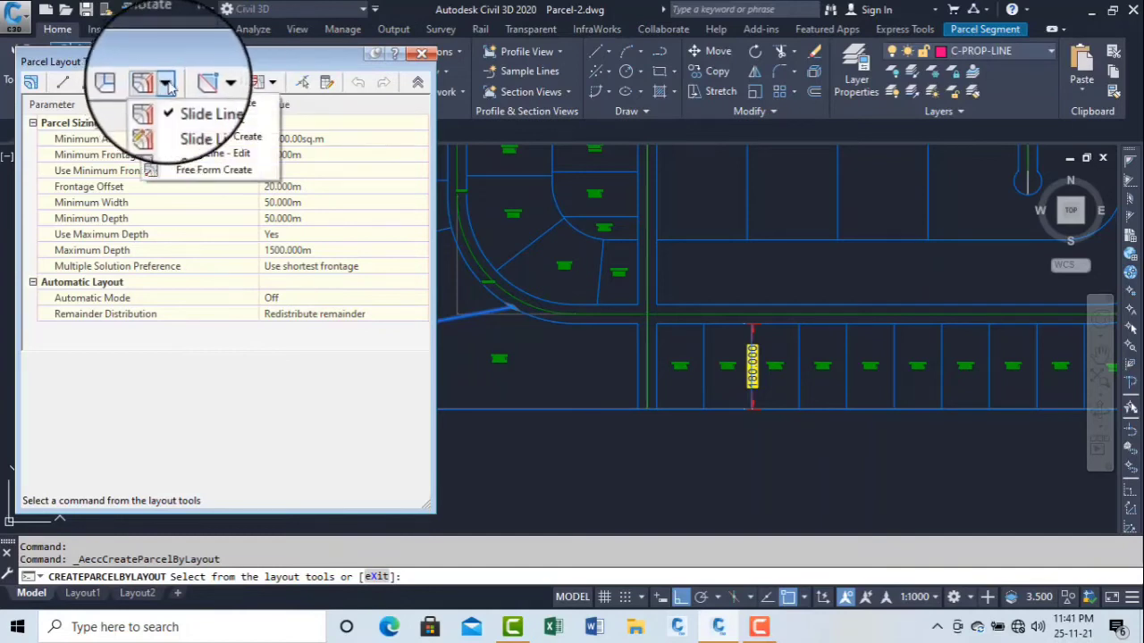
pyautogui.click(234, 178)
pyautogui.click(171, 456)
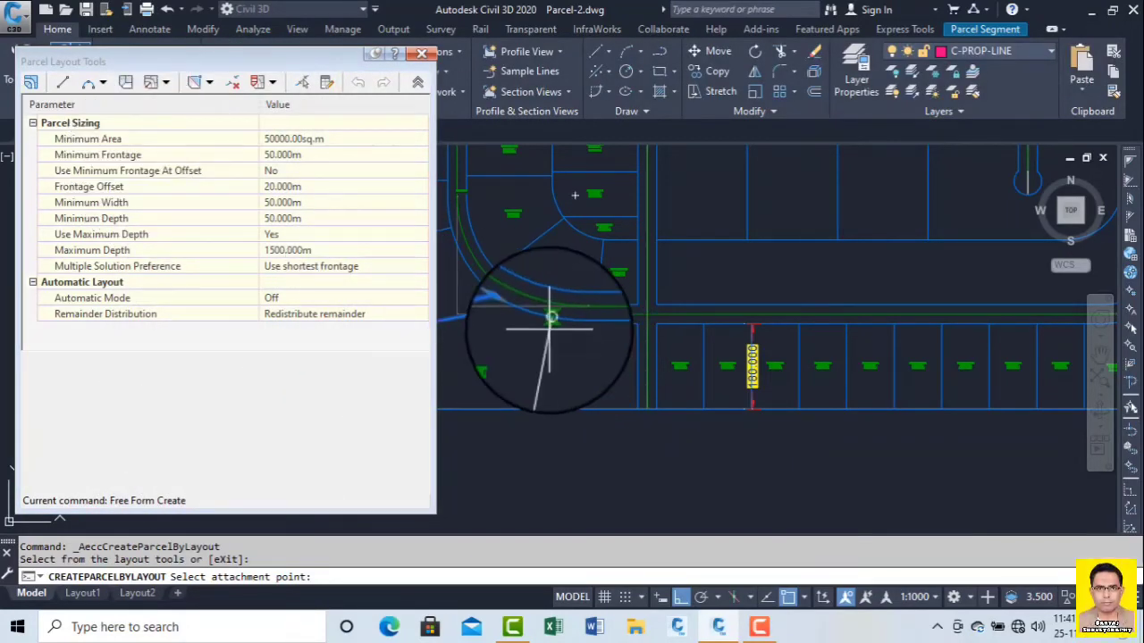
pyautogui.scroll(-5, 679, 329)
pyautogui.scroll(4, 661, 332)
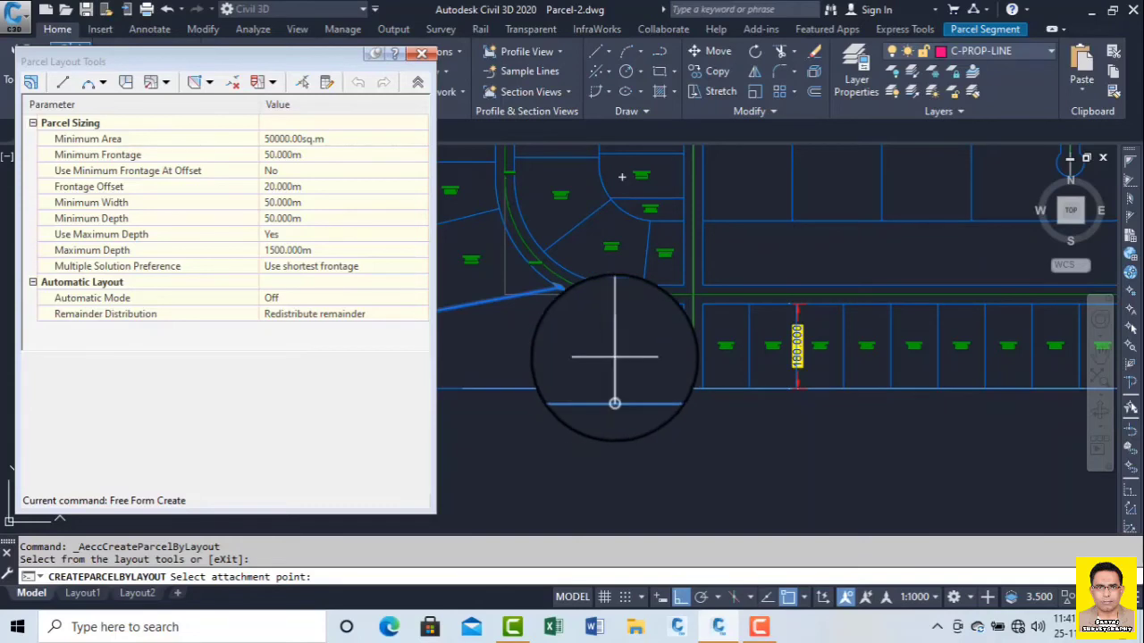
pyautogui.click(615, 386)
pyautogui.scroll(-4, 565, 377)
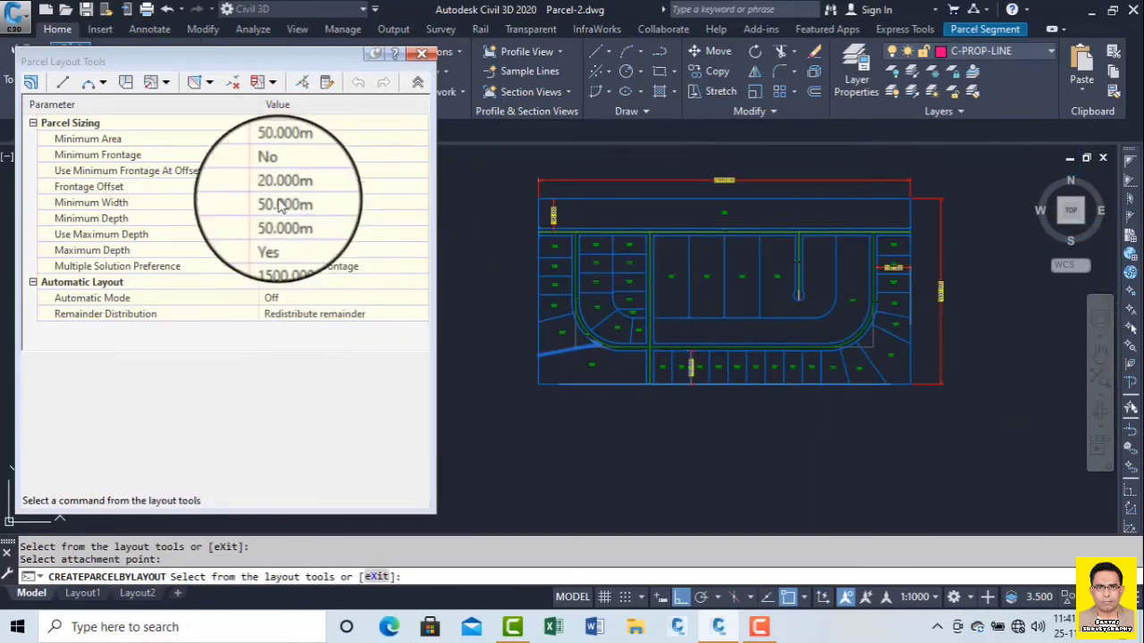
# Step: Create a lot line with Free Form Create from the curved road's outer edge straight south to the southwest parcel's southern boundary
pyautogui.click(157, 82)
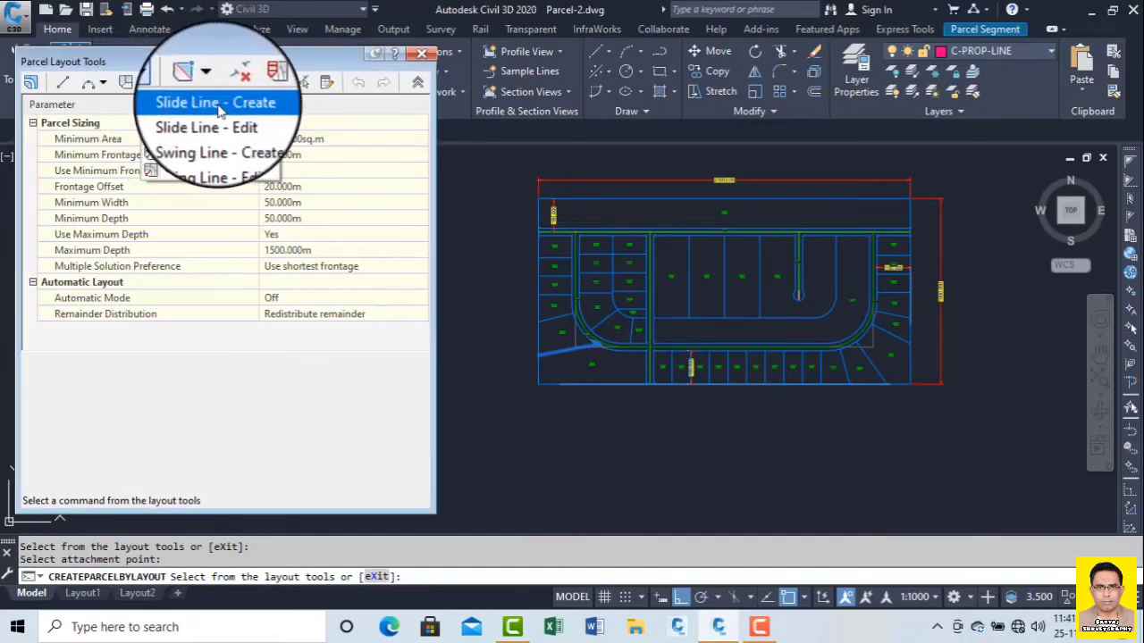
pyautogui.click(228, 174)
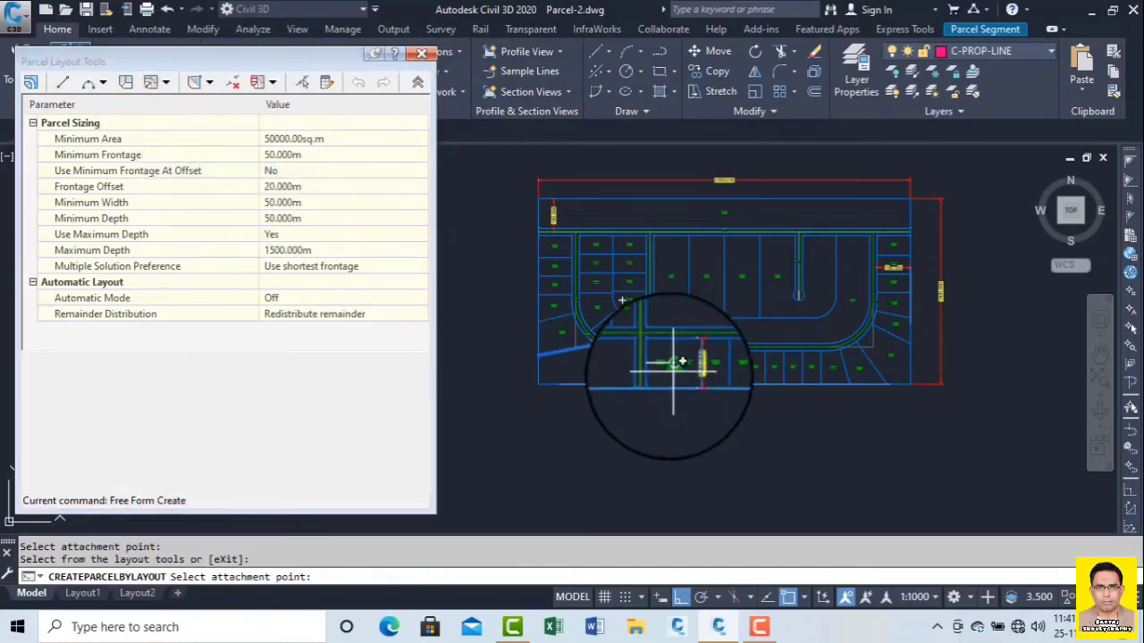
pyautogui.scroll(4, 594, 357)
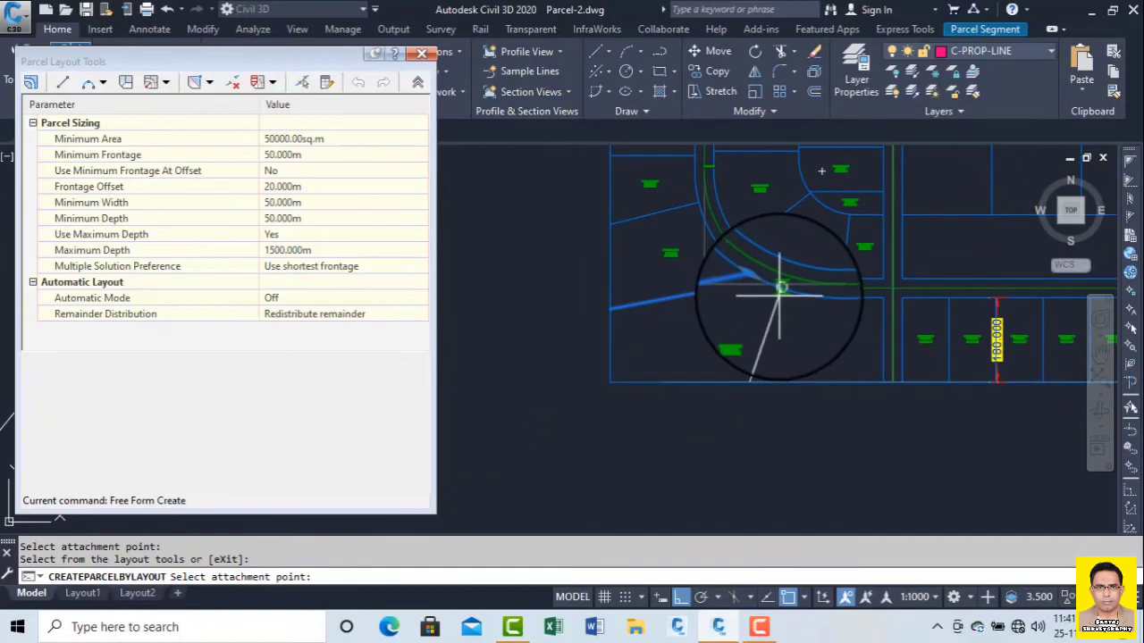
pyautogui.click(780, 288)
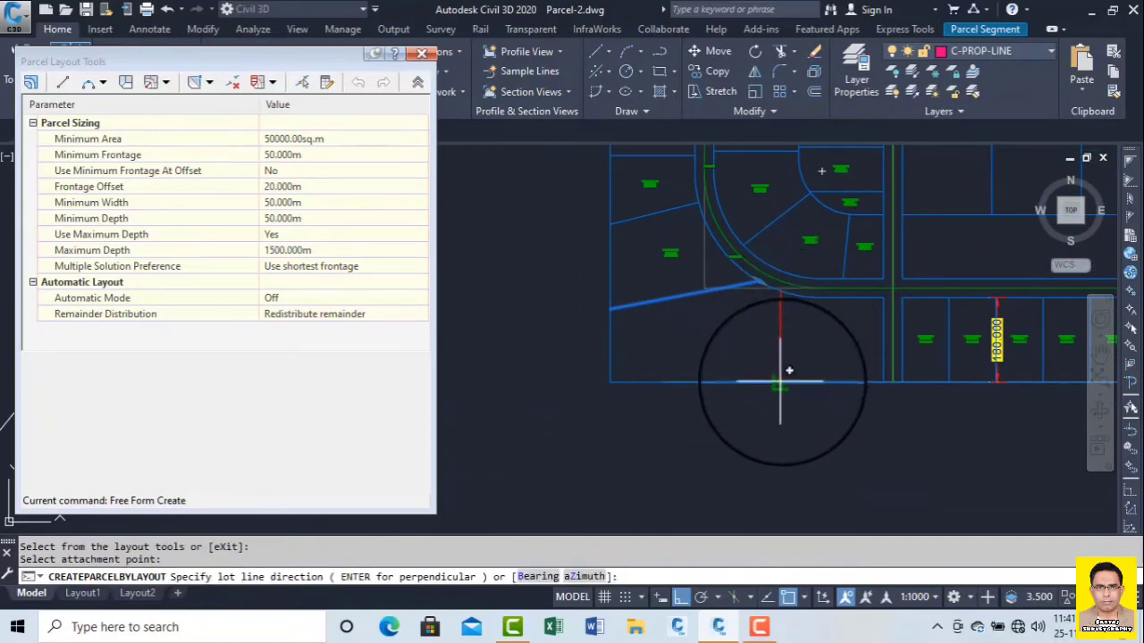
pyautogui.click(780, 382)
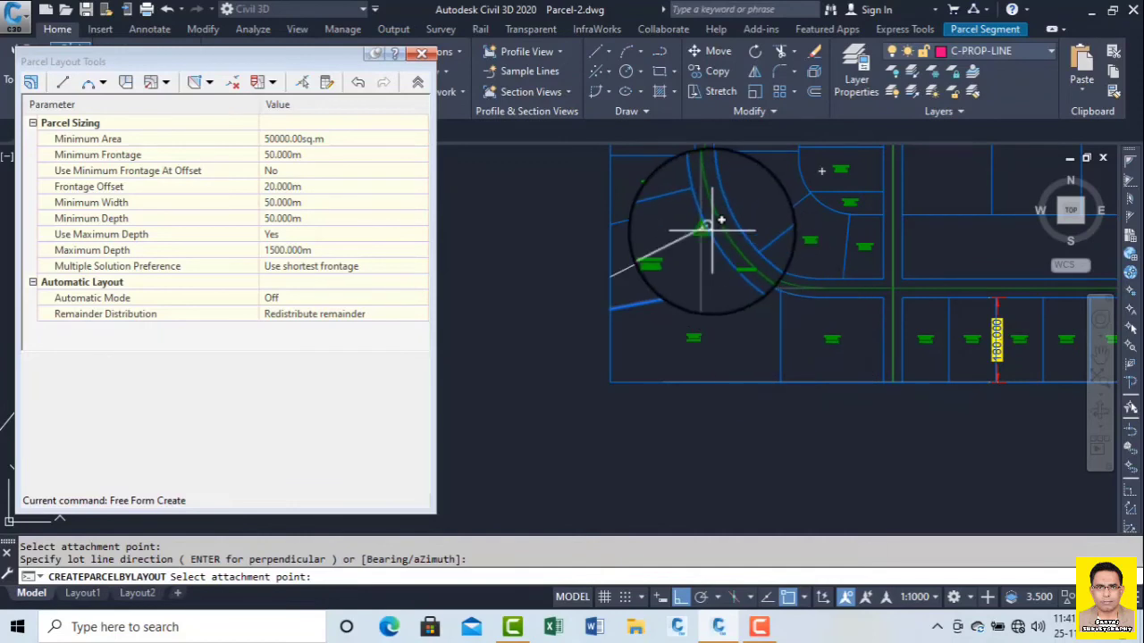
# Step: Split the long block south of the central parcels with a north-south lot line from its northern boundary to the road, then end Free Form Create
pyautogui.moveTo(715, 250); pyautogui.dragTo(618, 318, button='middle')
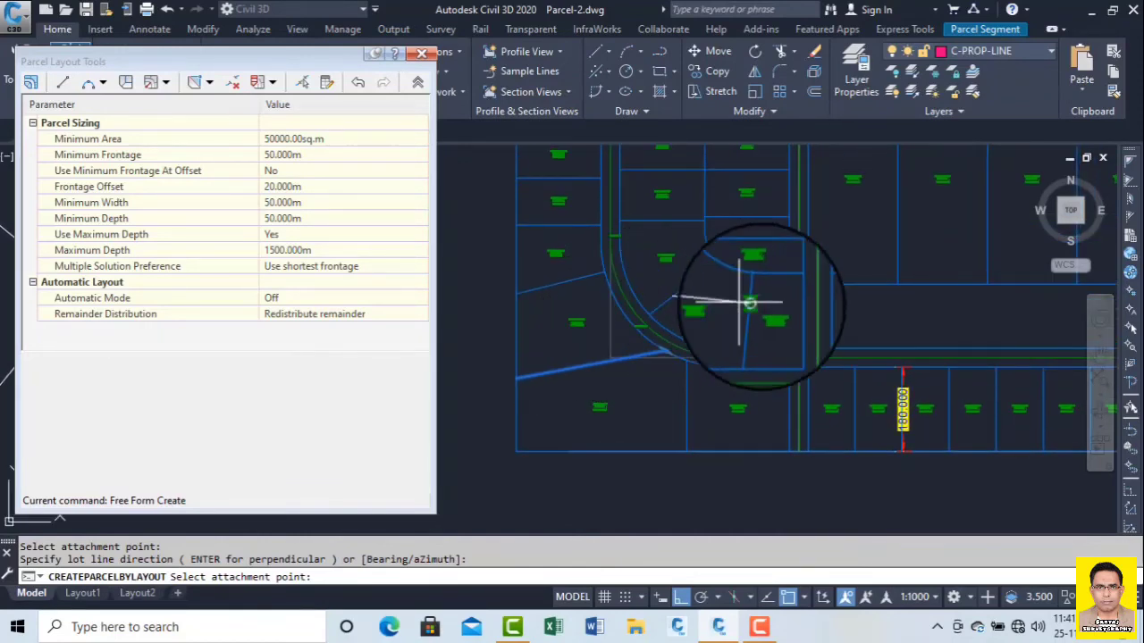
pyautogui.moveTo(714, 308); pyautogui.dragTo(527, 309, button='middle')
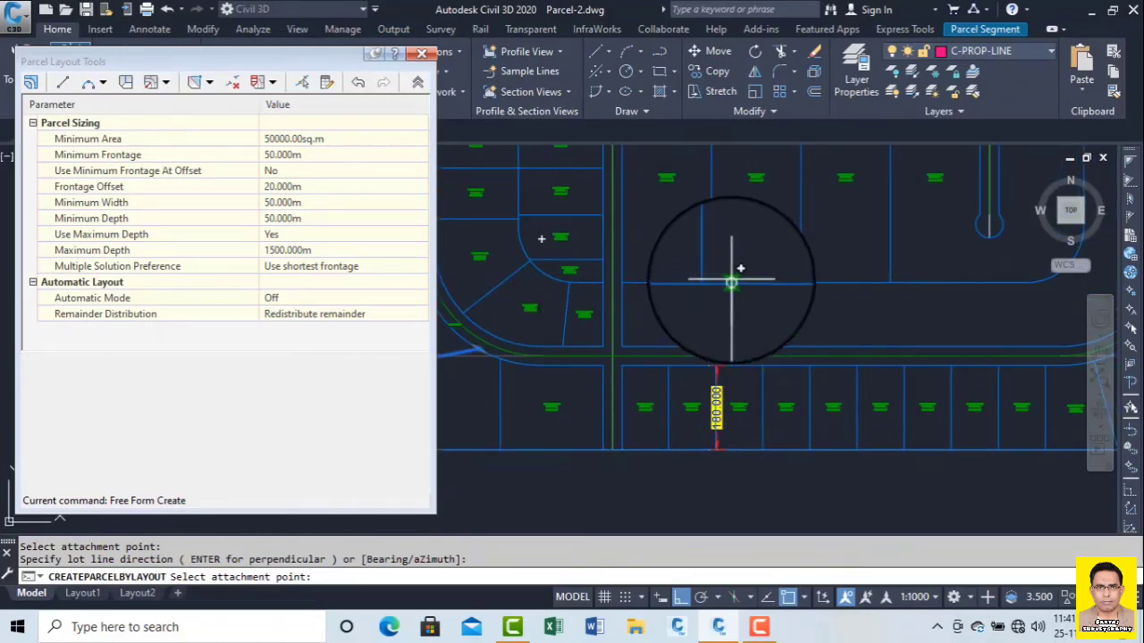
pyautogui.click(730, 284)
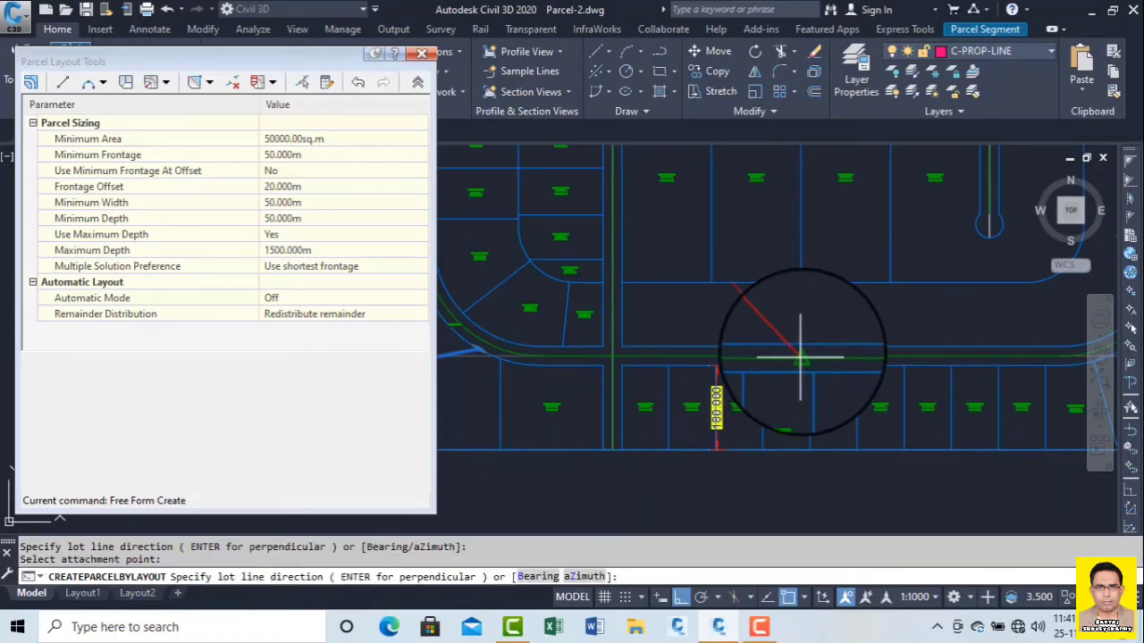
pyautogui.click(731, 341)
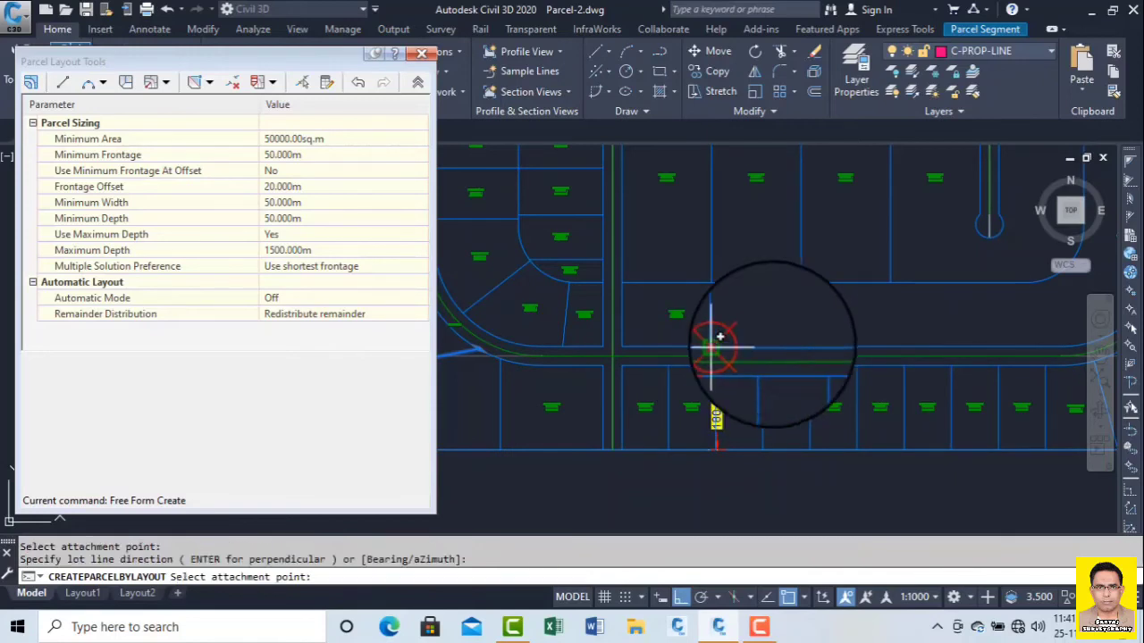
pyautogui.press('Return')
pyautogui.rightClick(792, 305)
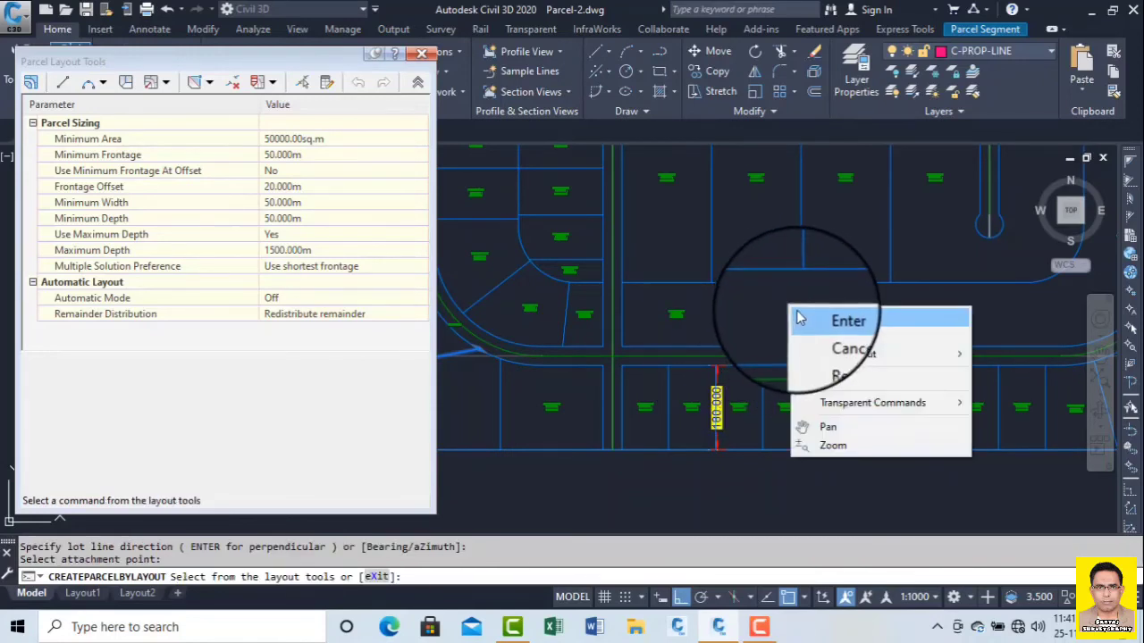
pyautogui.click(804, 318)
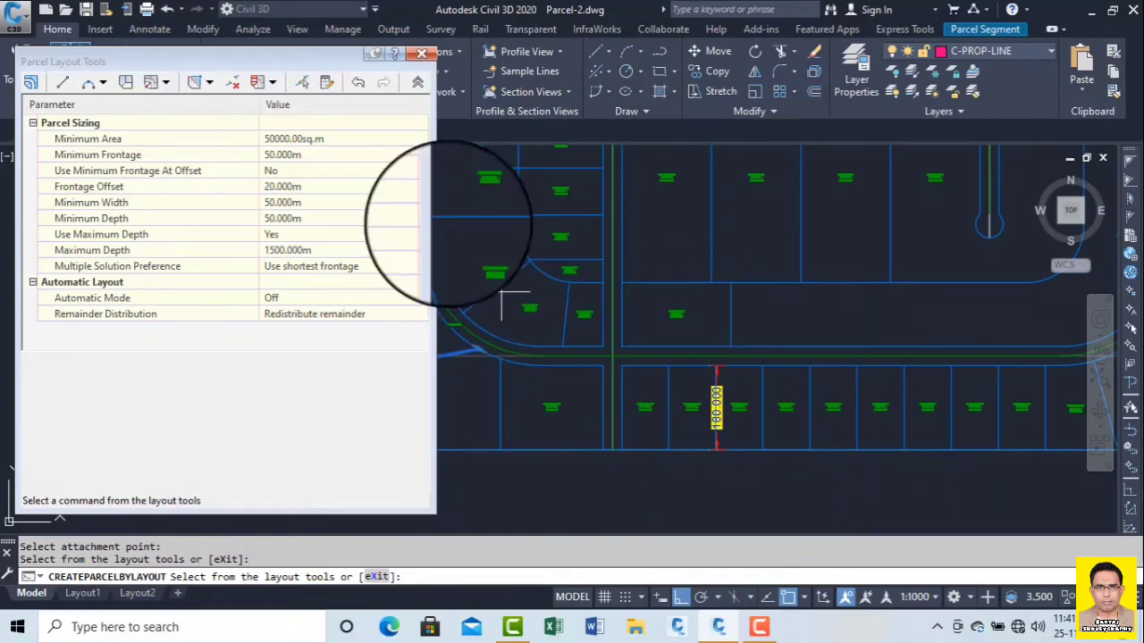
# Step: Restart Free Form Create and divide the third central parcel from the west with a horizontal lot line between its side boundaries
pyautogui.click(166, 82)
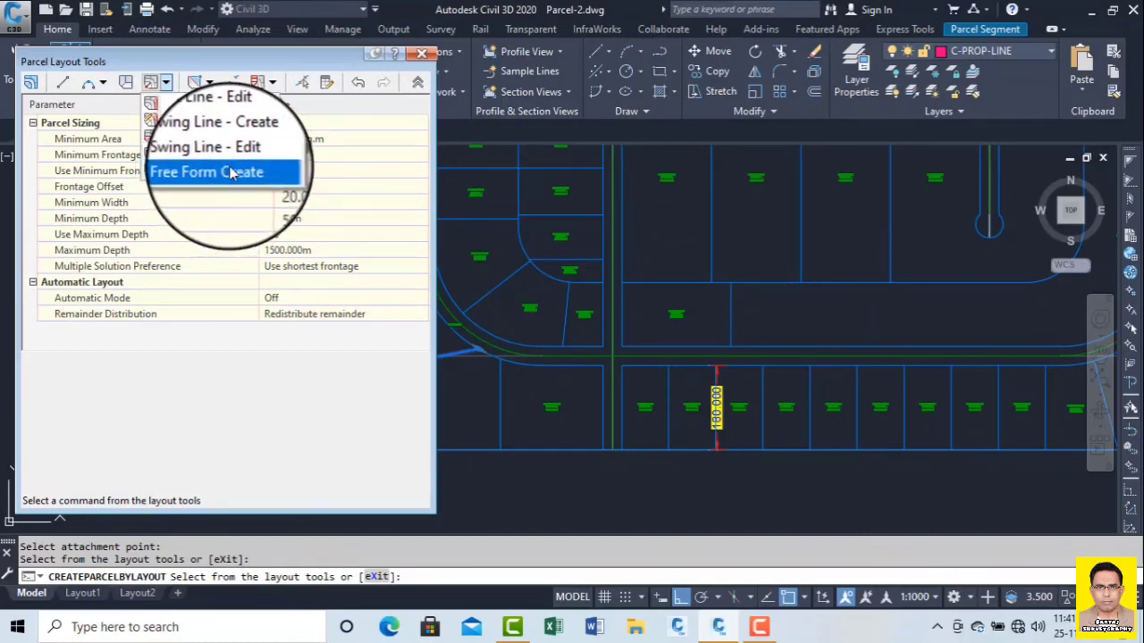
pyautogui.click(230, 171)
pyautogui.scroll(-5, 685, 283)
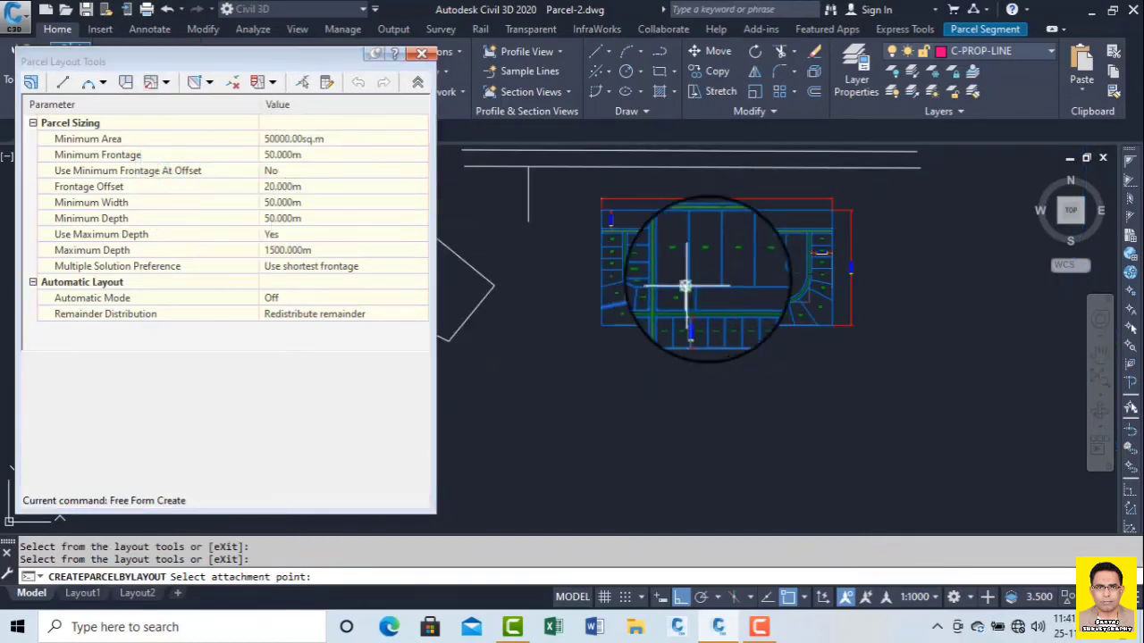
pyautogui.scroll(5, 684, 285)
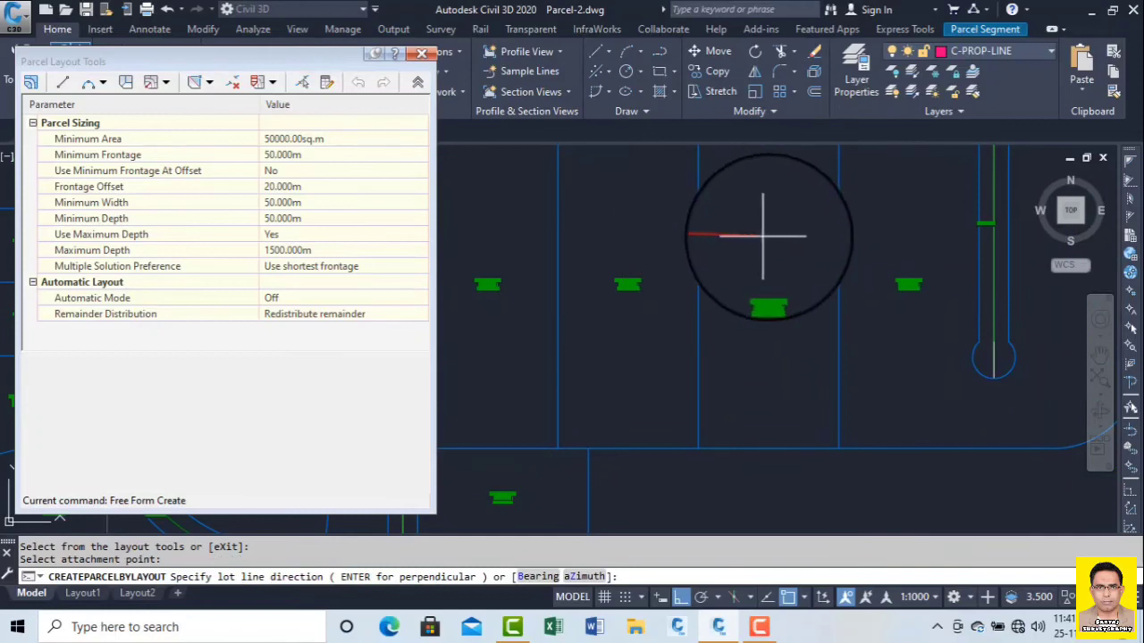
pyautogui.click(835, 235)
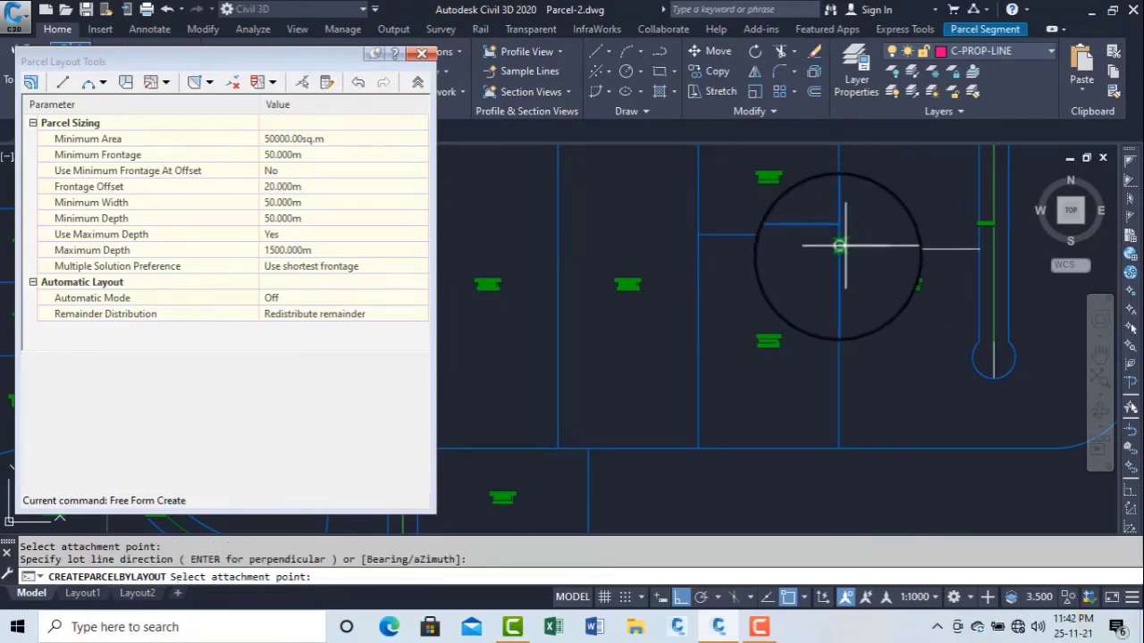
# Step: Continue the horizontal lot line west across the second central parcel from the existing line's end, and finish Free Form Create
pyautogui.scroll(-5, 759, 279)
pyautogui.scroll(5, 764, 277)
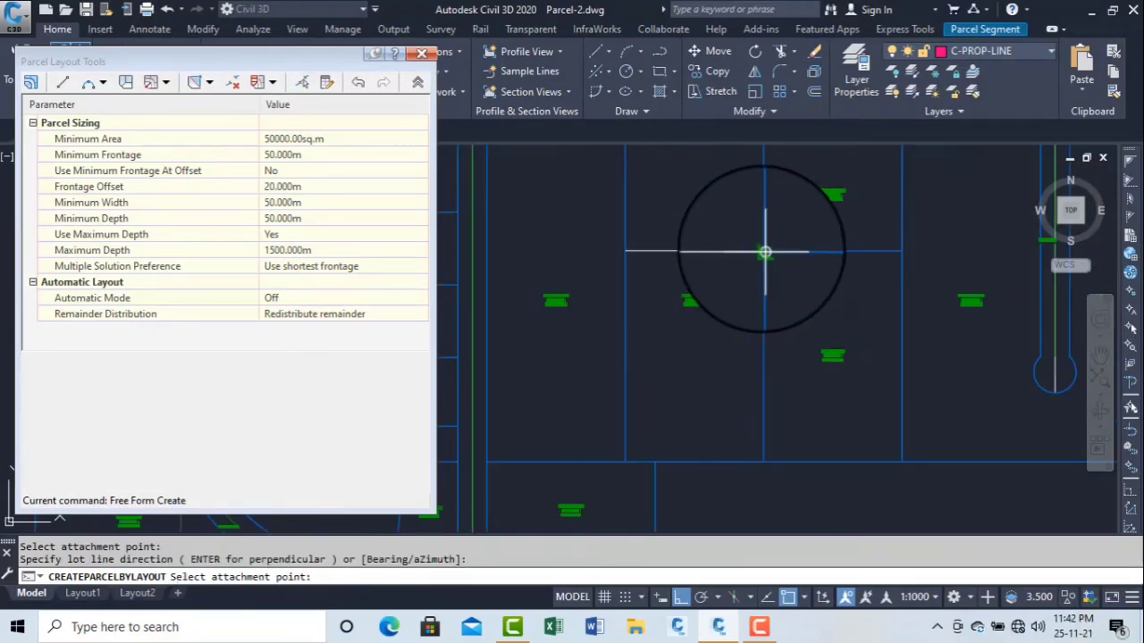
pyautogui.click(764, 251)
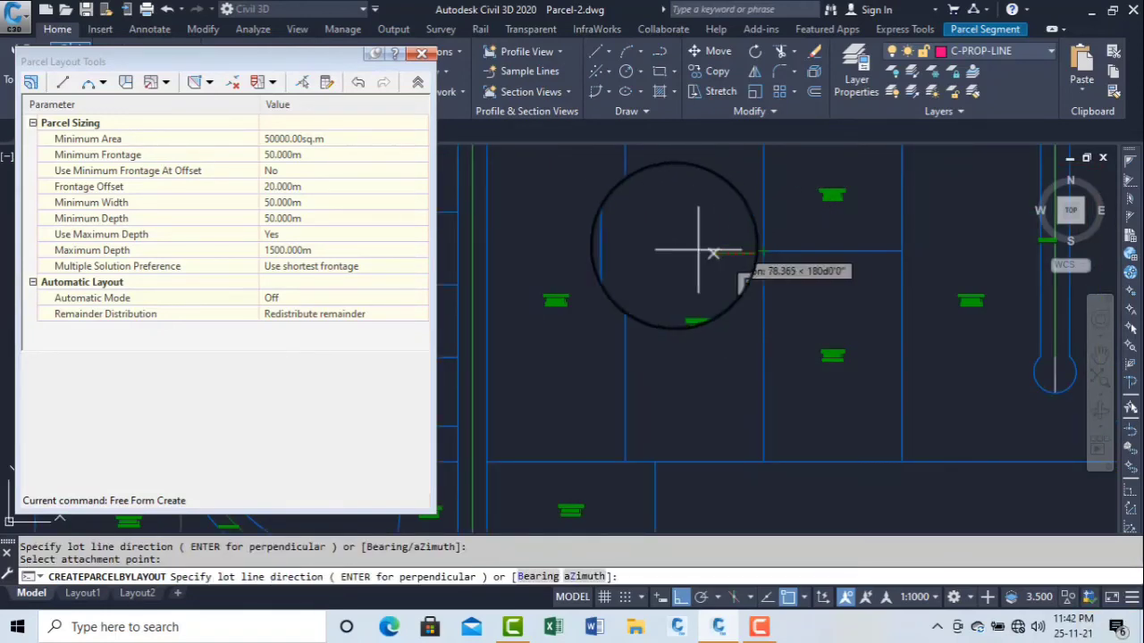
pyautogui.click(628, 252)
pyautogui.press('Return')
pyautogui.scroll(5, 692, 253)
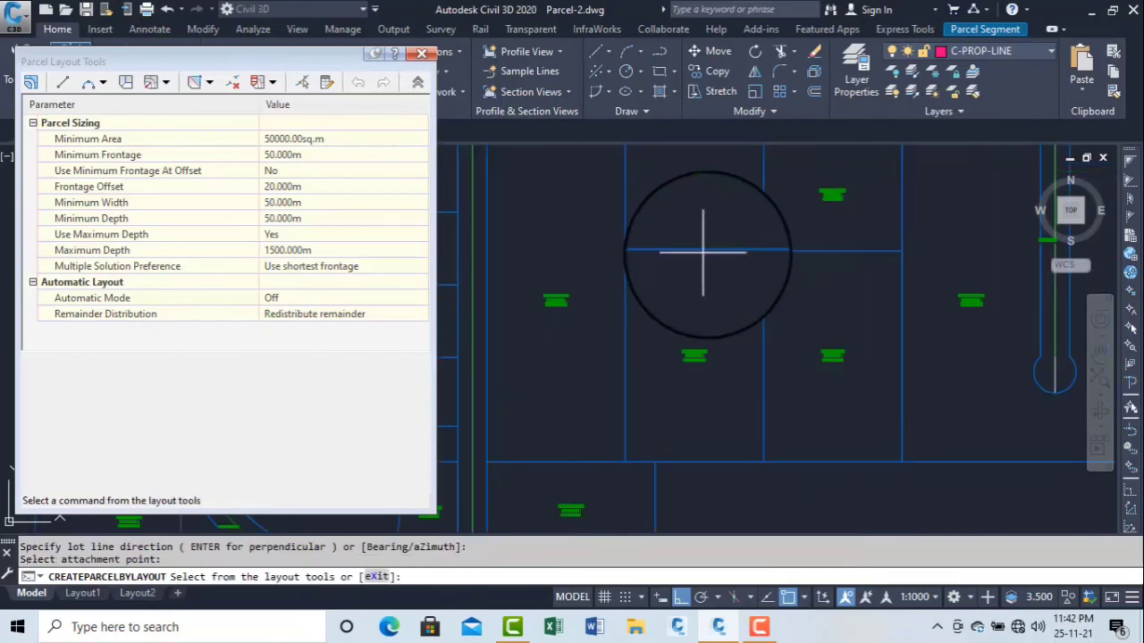
pyautogui.rightClick(705, 268)
pyautogui.click(728, 283)
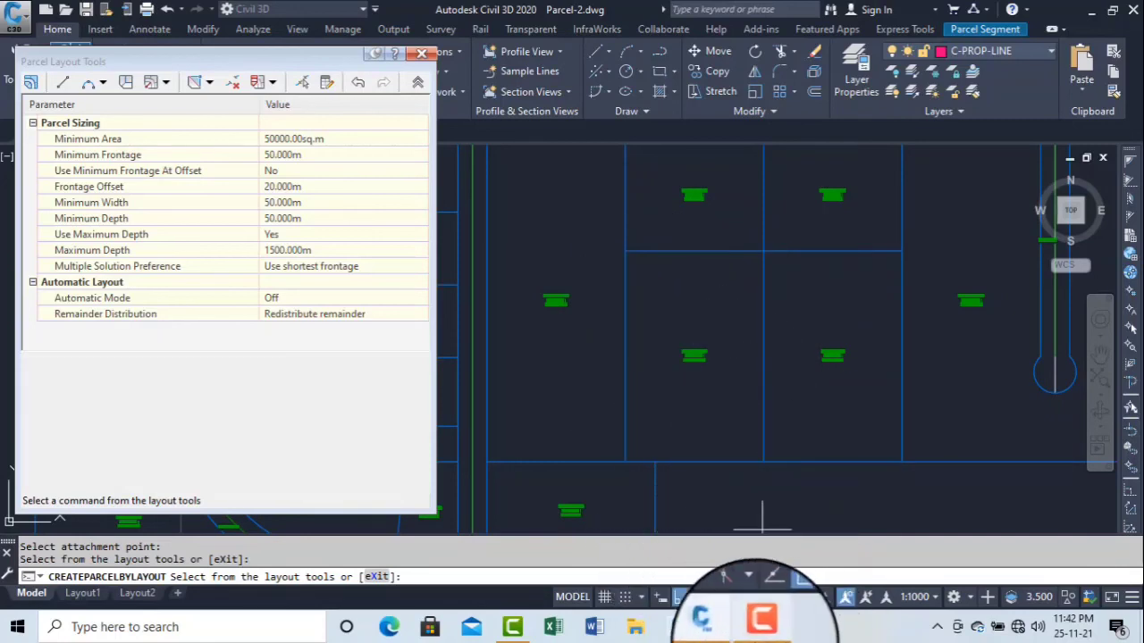
pyautogui.click(760, 627)
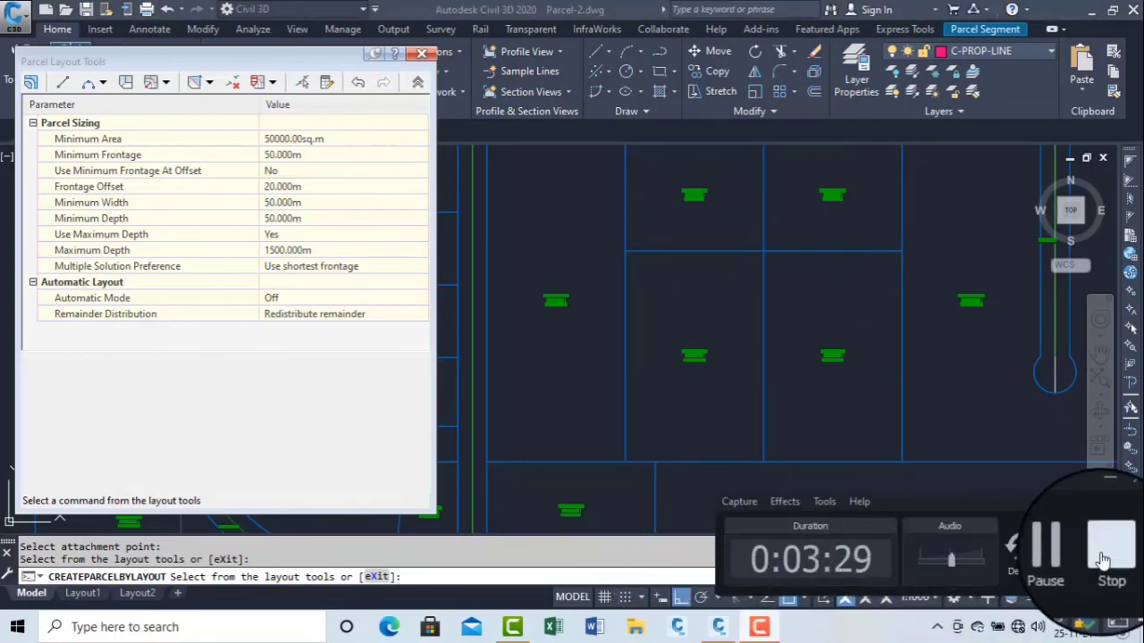